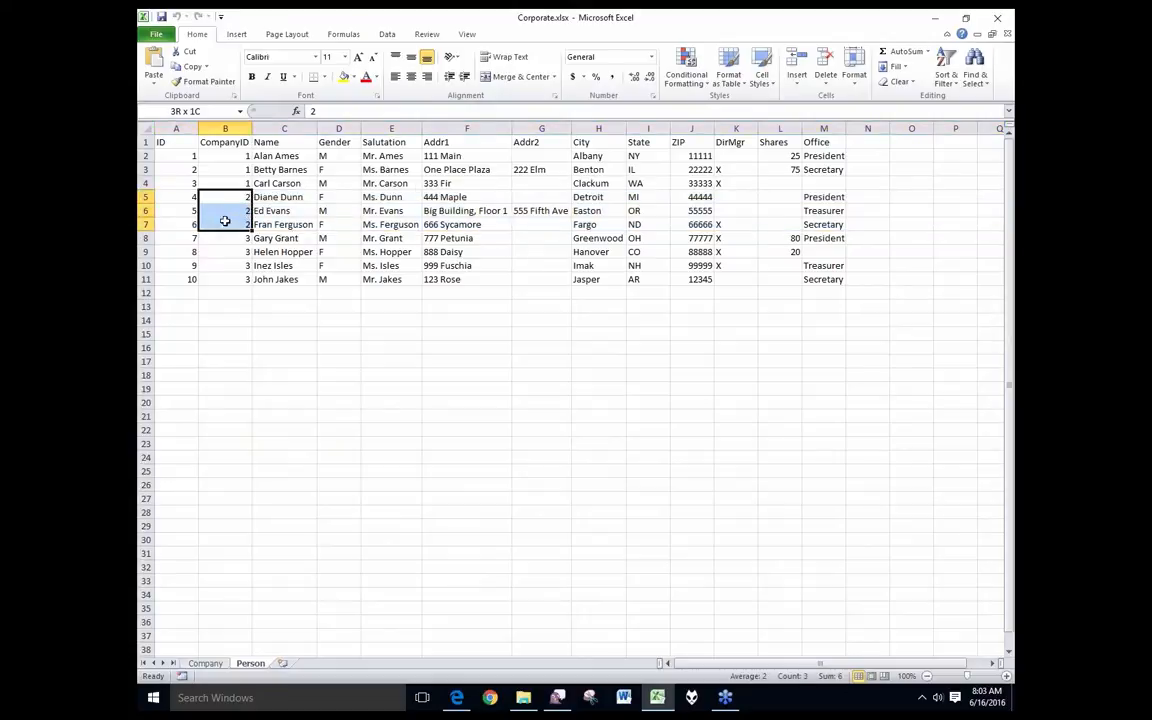
Step: Examine the Person sheet's company 3 rows and its CompanyID, Office and DirMgr columns, and close the workbook
left_click_drag(147, 238, 147, 279)
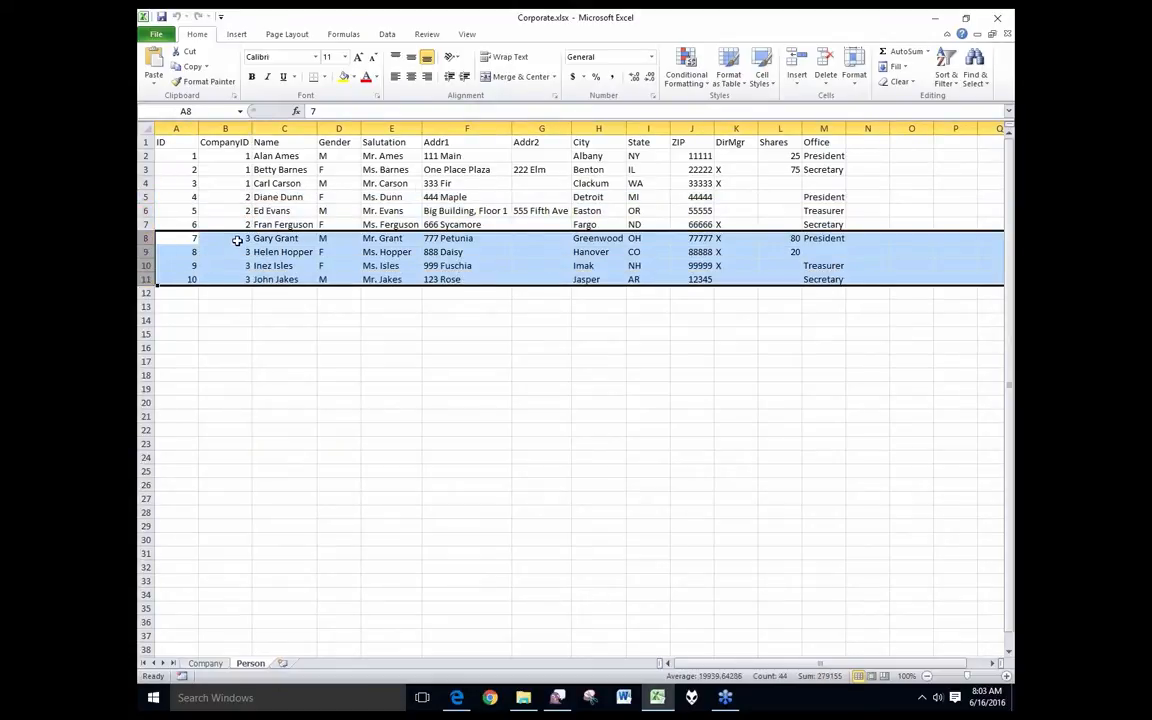
left_click_drag(232, 240, 227, 279)
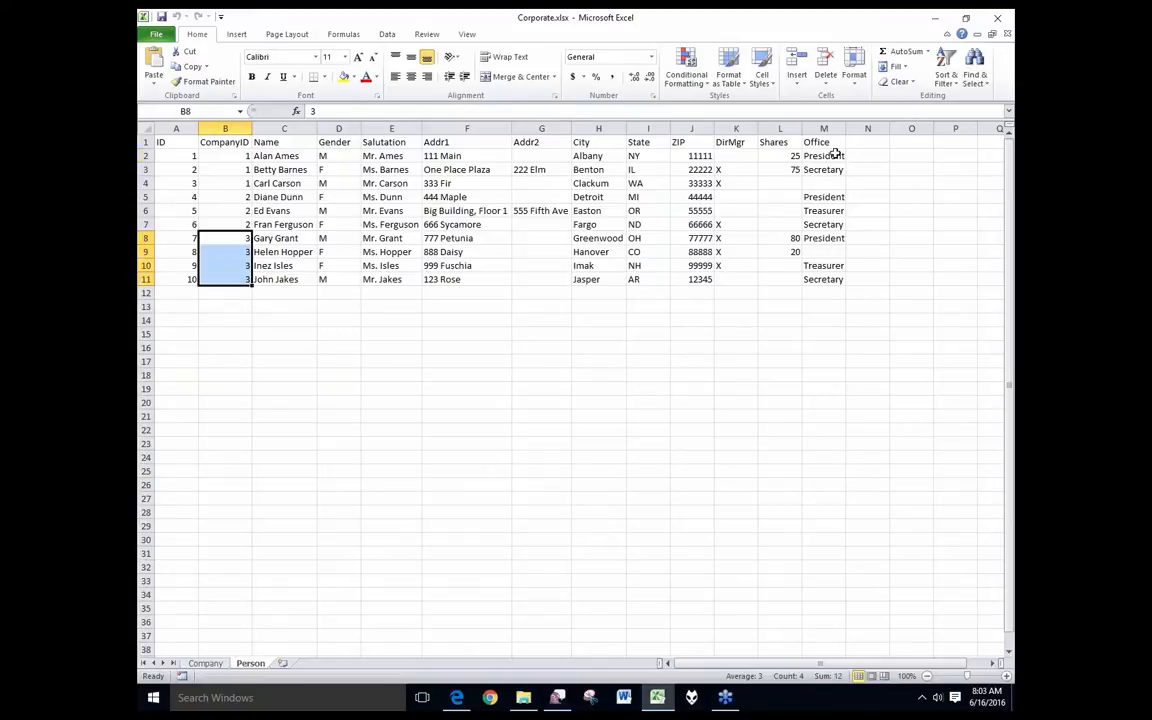
left_click(835, 155)
left_click(838, 170)
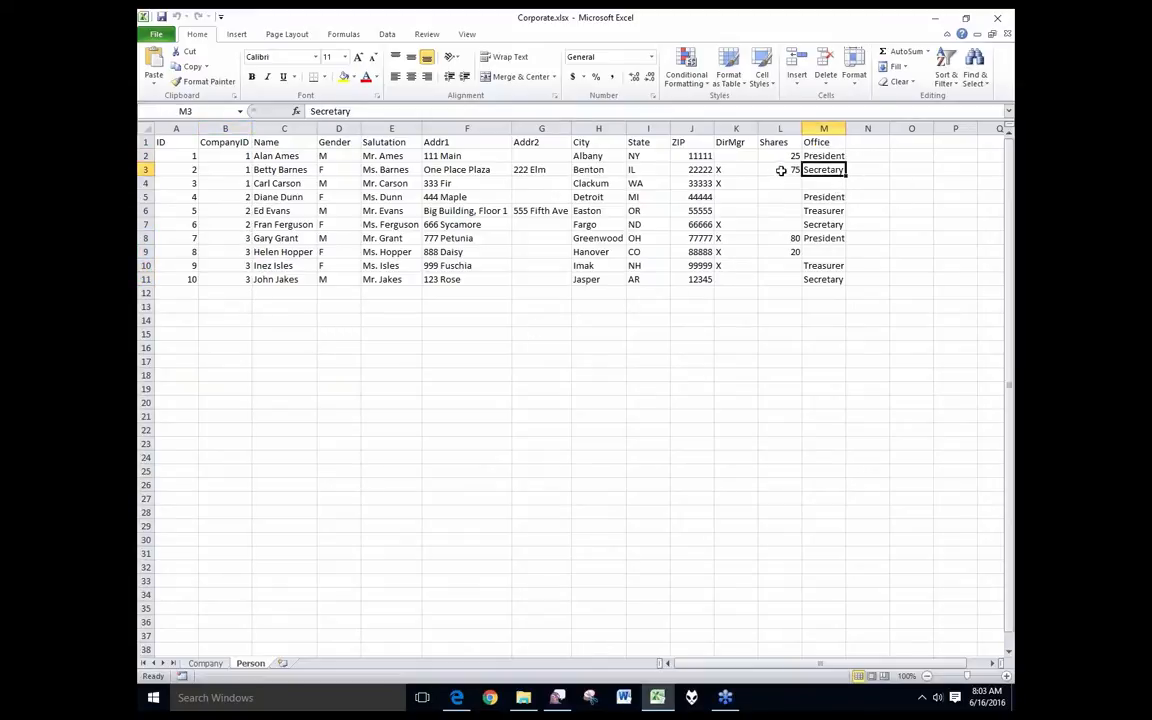
left_click_drag(751, 170, 759, 278)
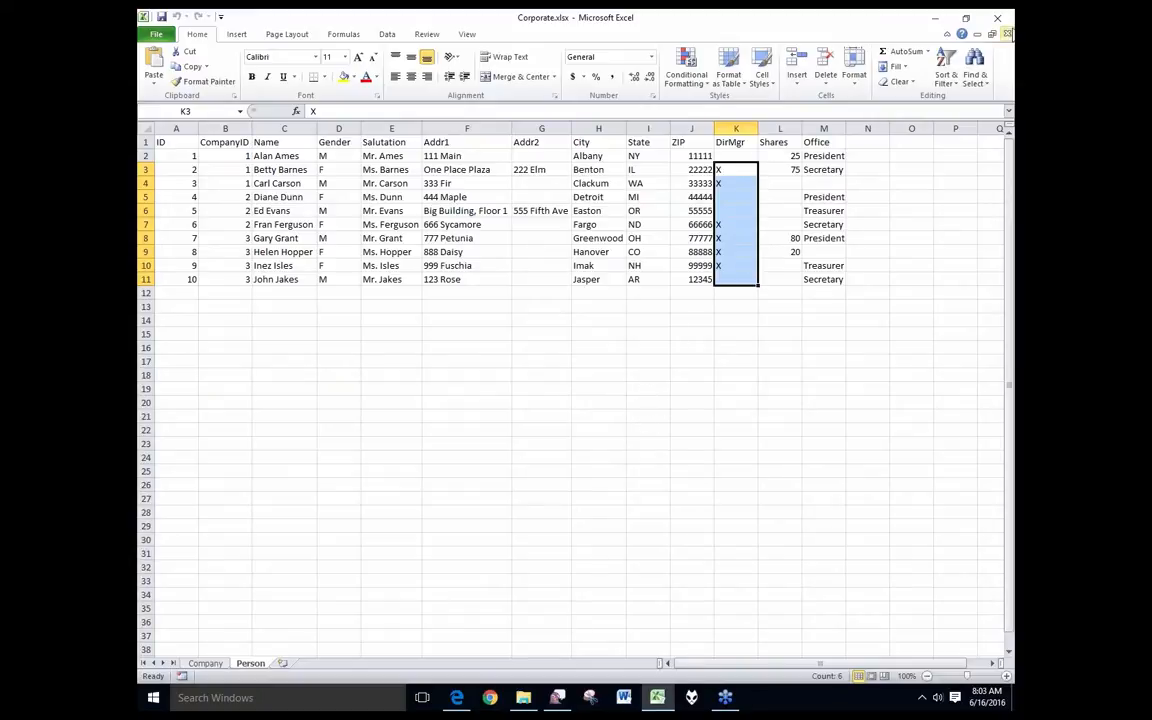
left_click(1007, 34)
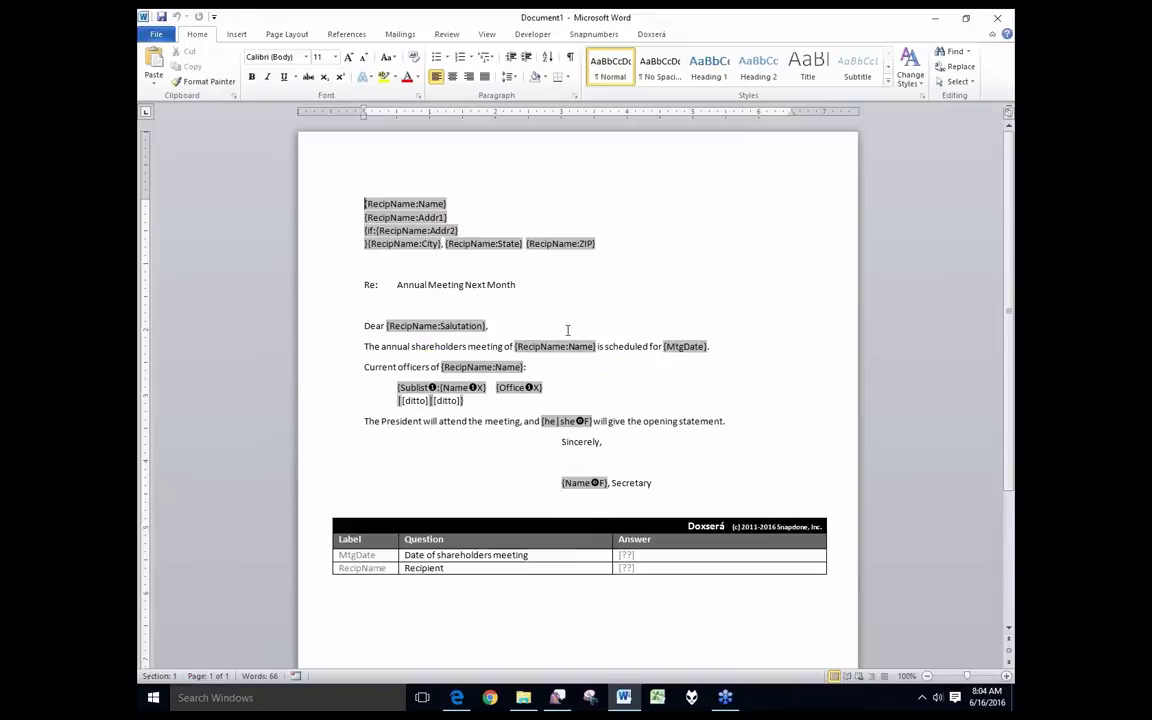
Step: Examine the letter template's recipient address fields, officer sublist and Secretary signature field
scroll(567, 333, "up", 2)
scroll(561, 348, "down", 1)
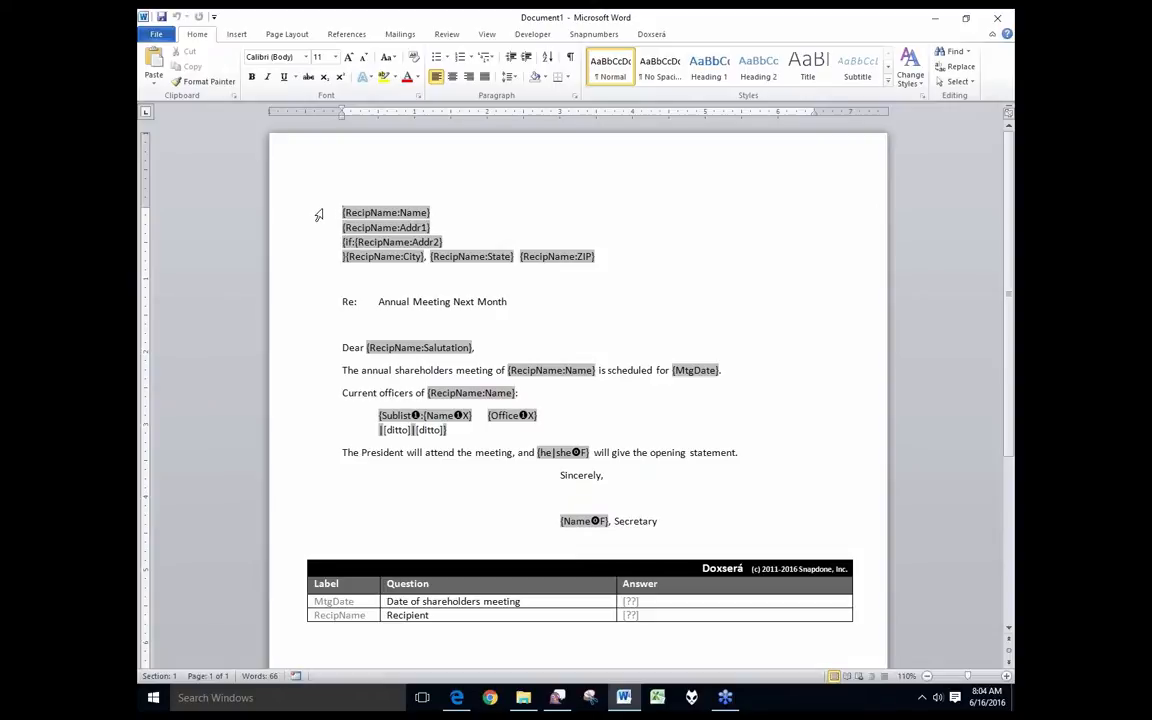
left_click_drag(316, 213, 306, 267)
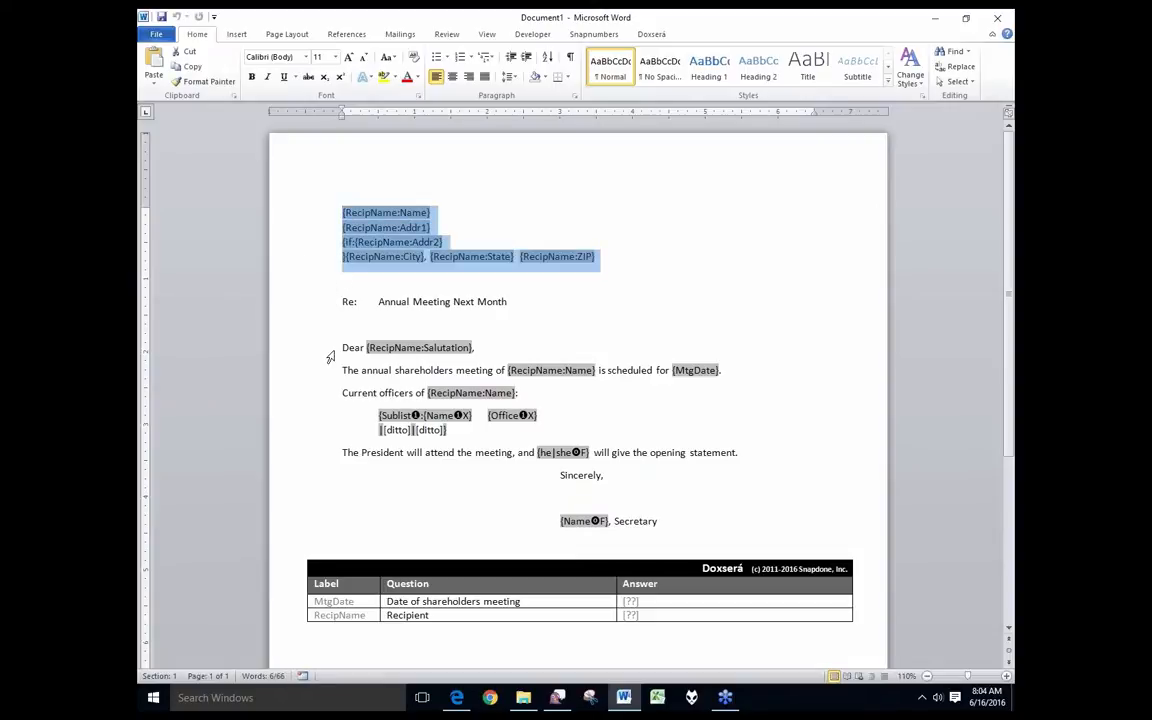
left_click_drag(346, 416, 347, 435)
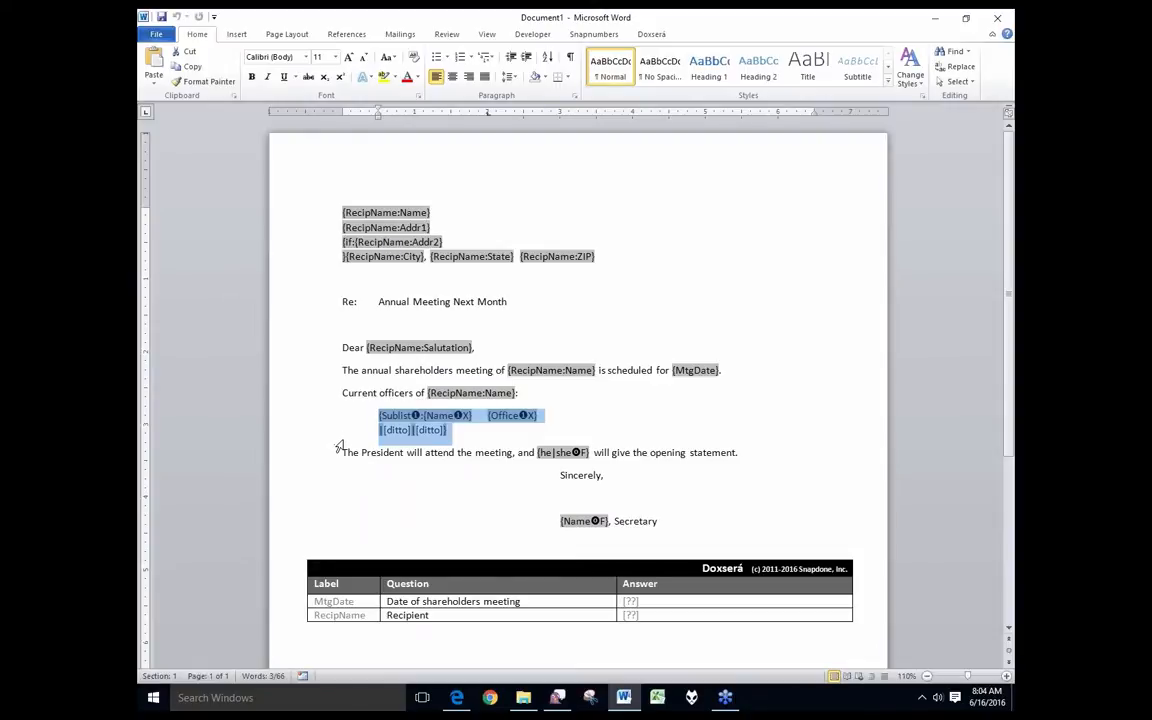
left_click(542, 524)
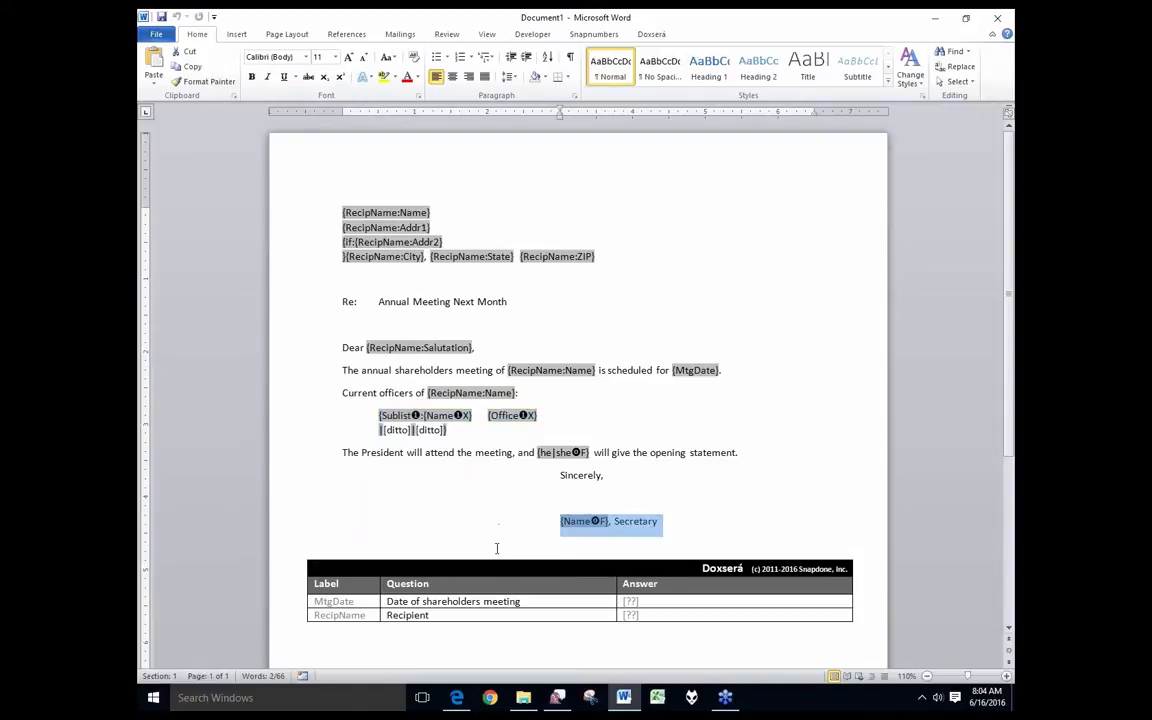
Step: Enter 7/15/16 as the answer for the date of the shareholders meeting in the questionnaire
left_click(629, 601)
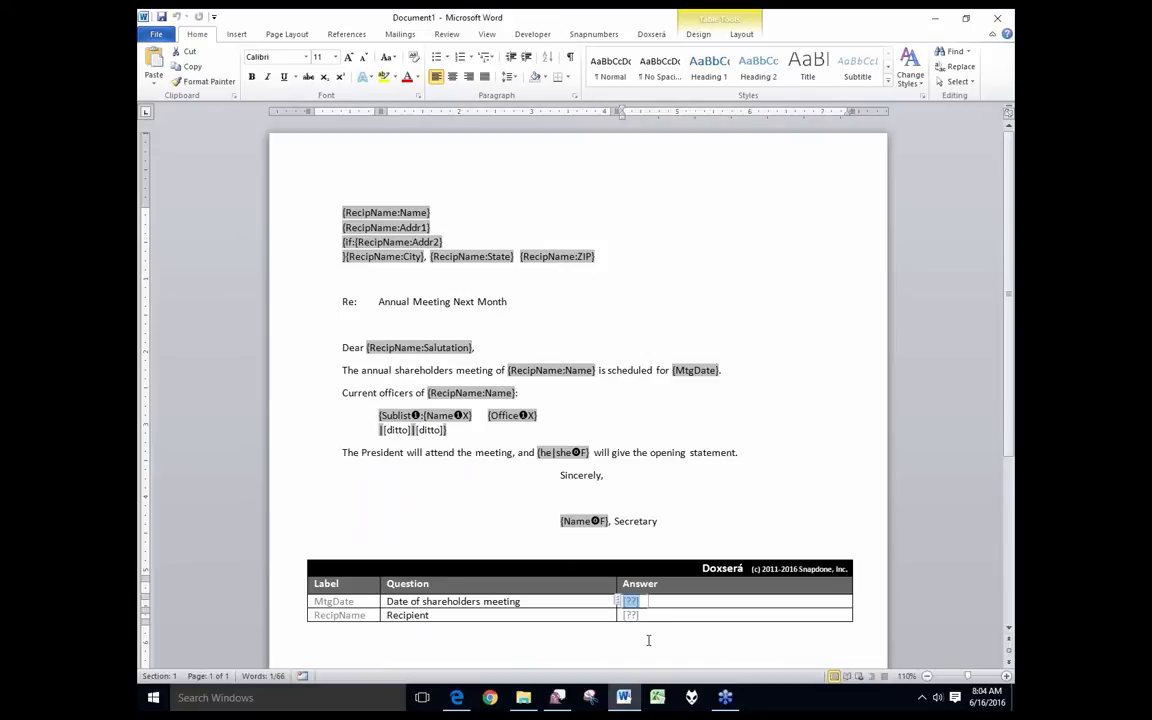
type("7/")
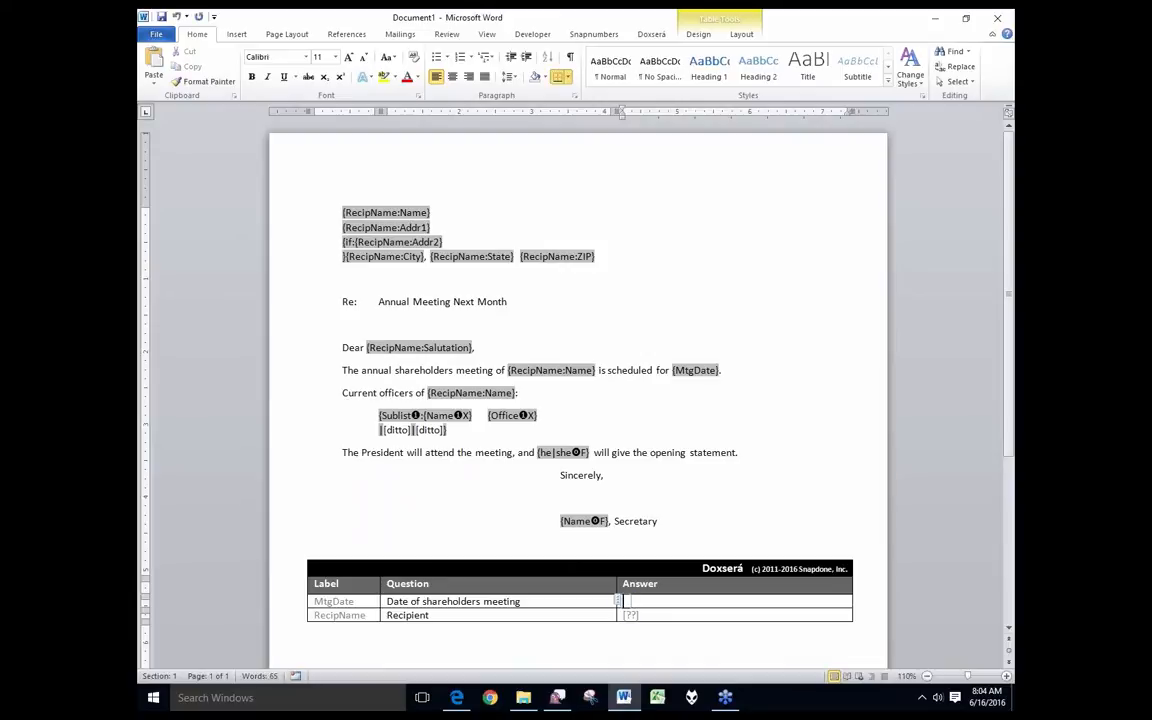
type("15/16")
key("Tab")
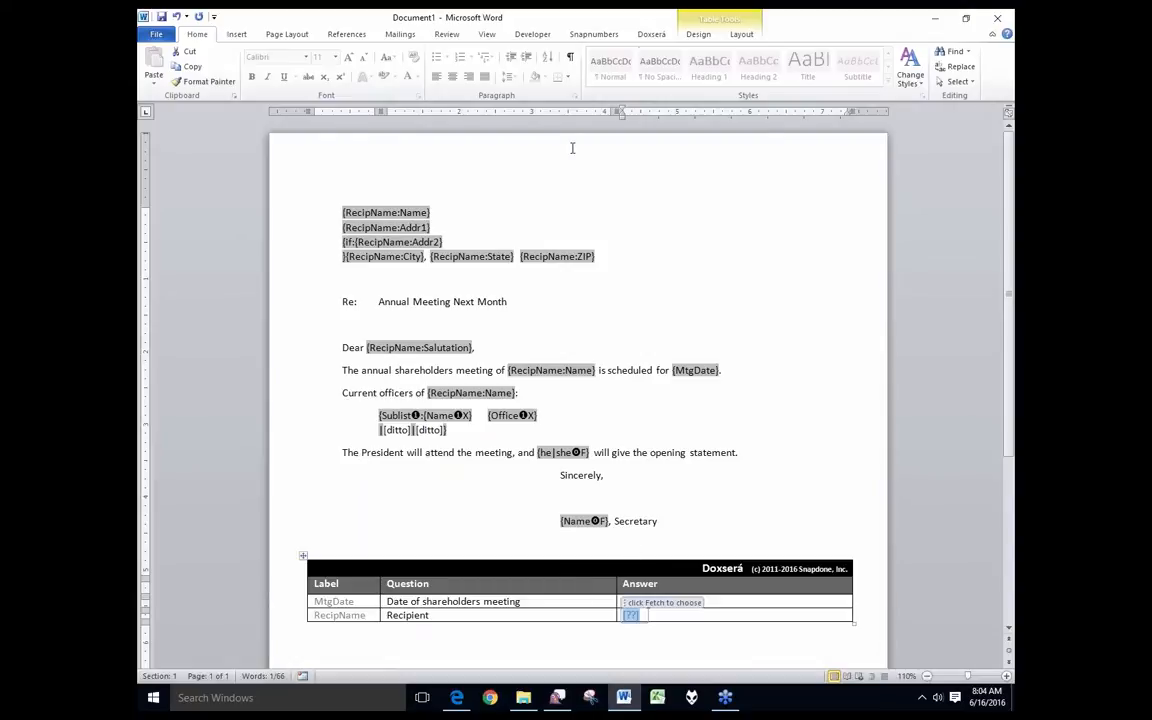
Step: Fetch the second Gadget Co. person from the data source as the Recipient answer and fill the form
left_click(651, 34)
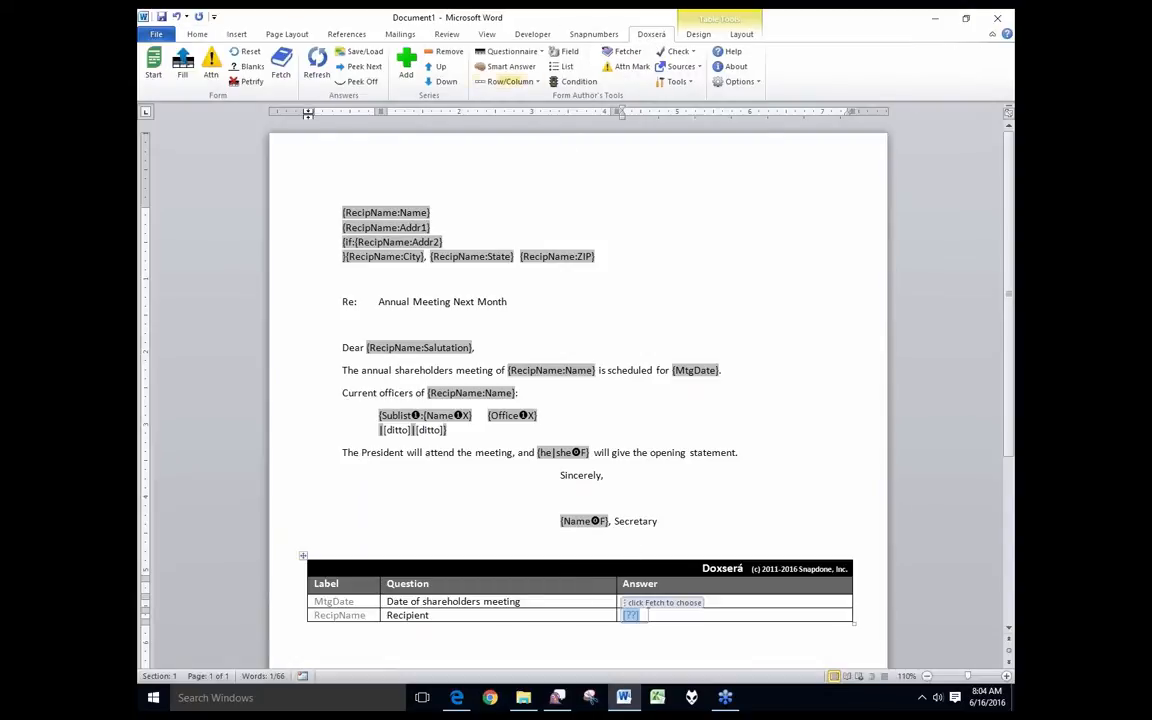
left_click(291, 75)
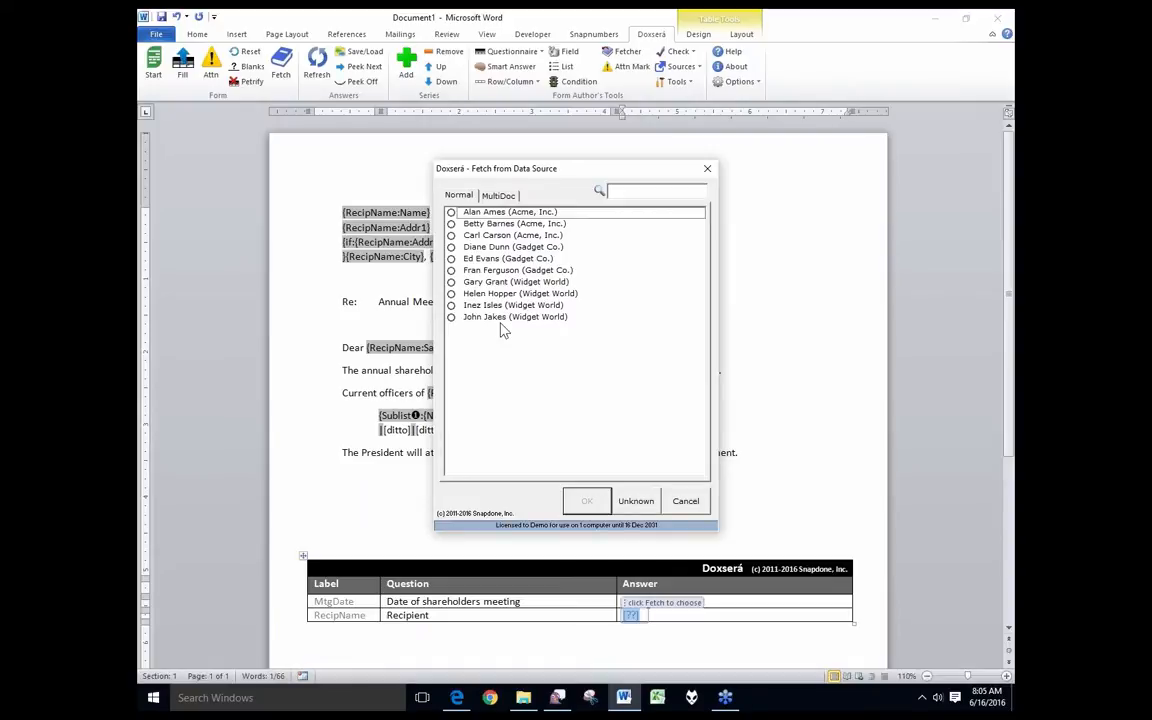
left_click(451, 260)
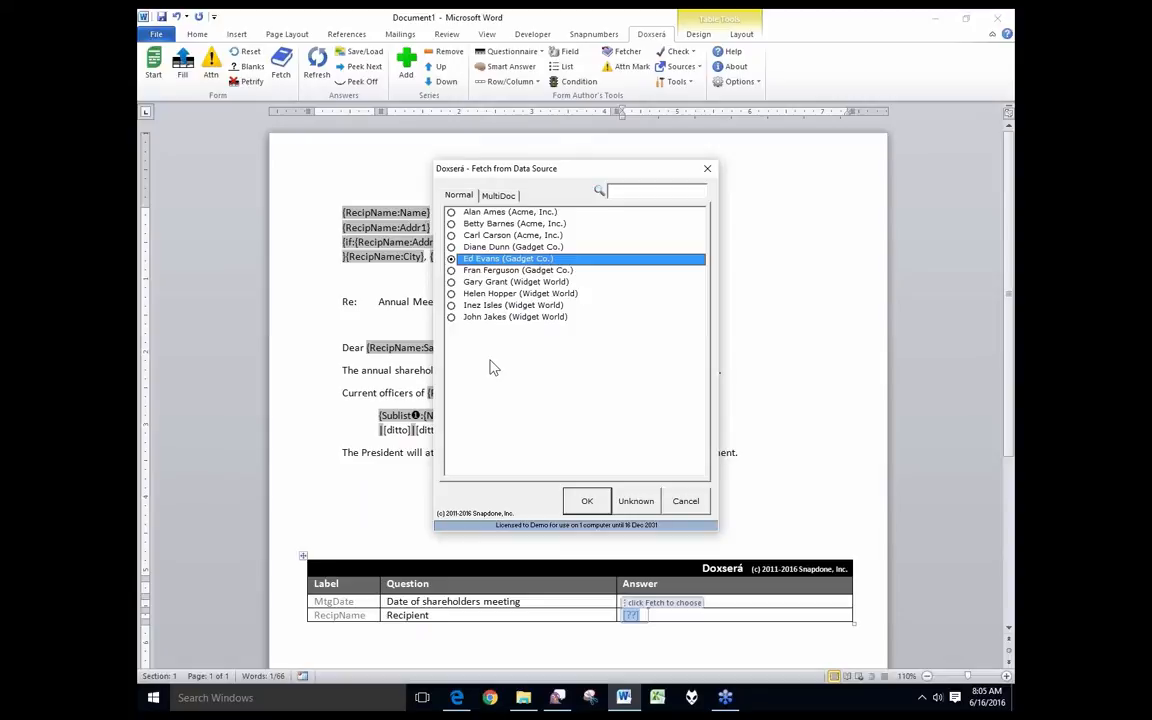
left_click(590, 503)
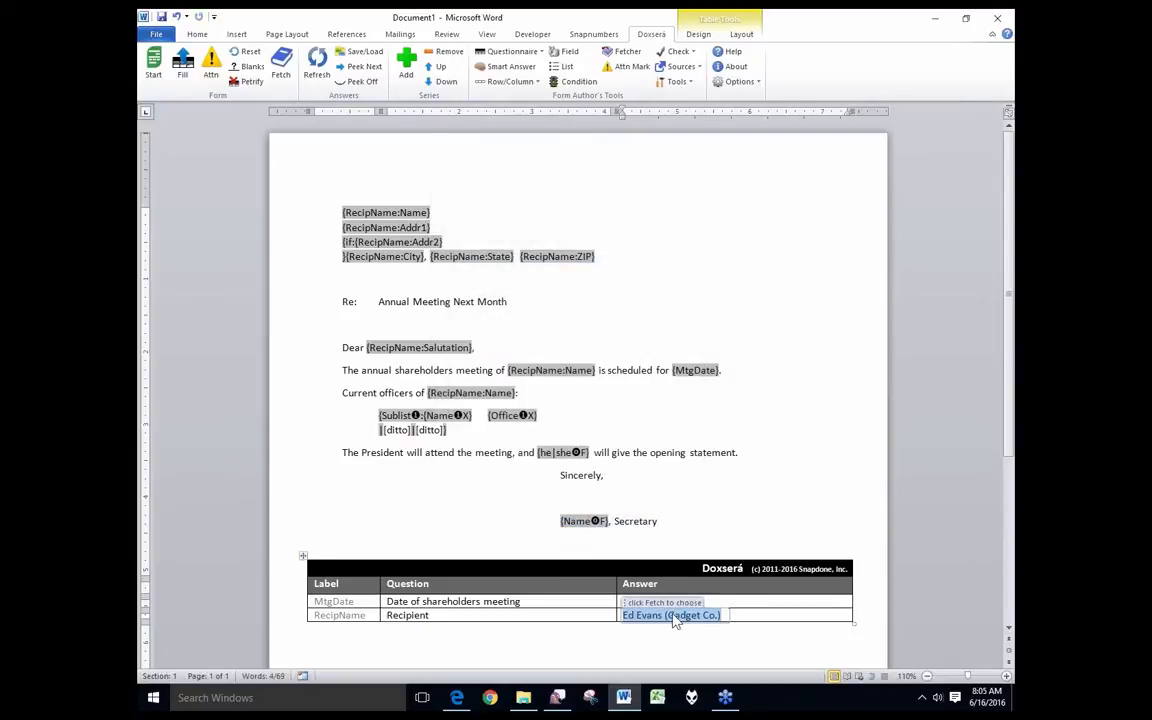
left_click(184, 70)
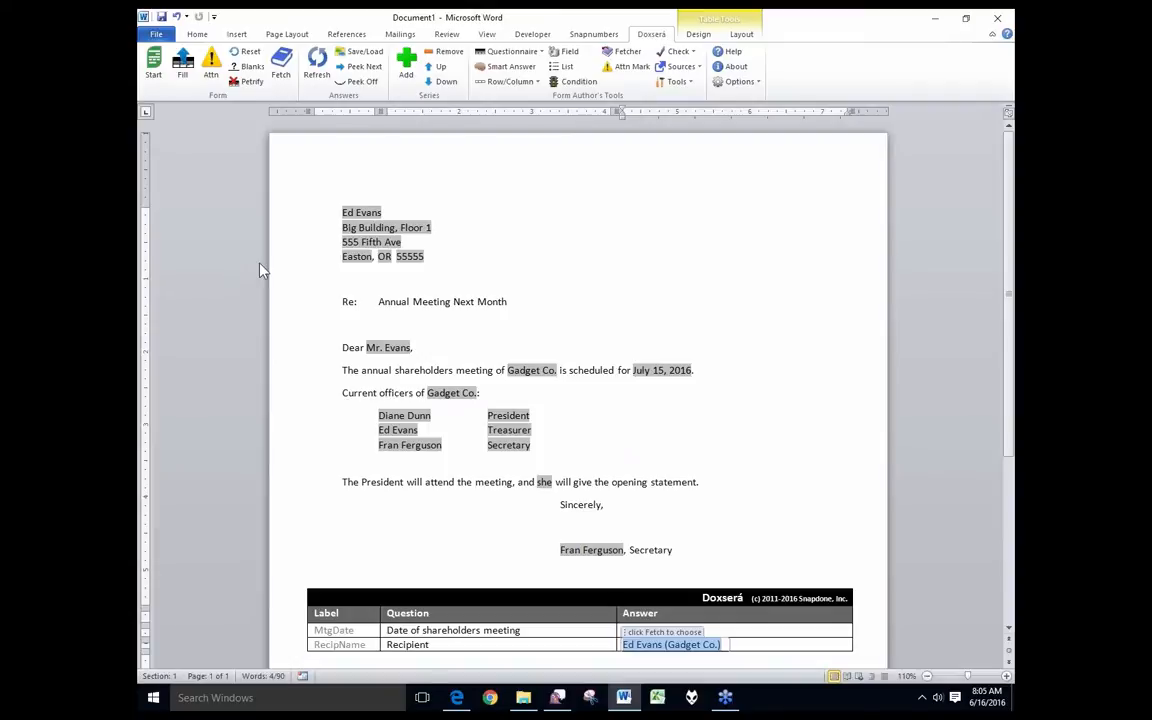
Step: Examine the filled letter's address block, company name, officer list, pronoun for the President and Secretary signature
left_click_drag(319, 214, 319, 260)
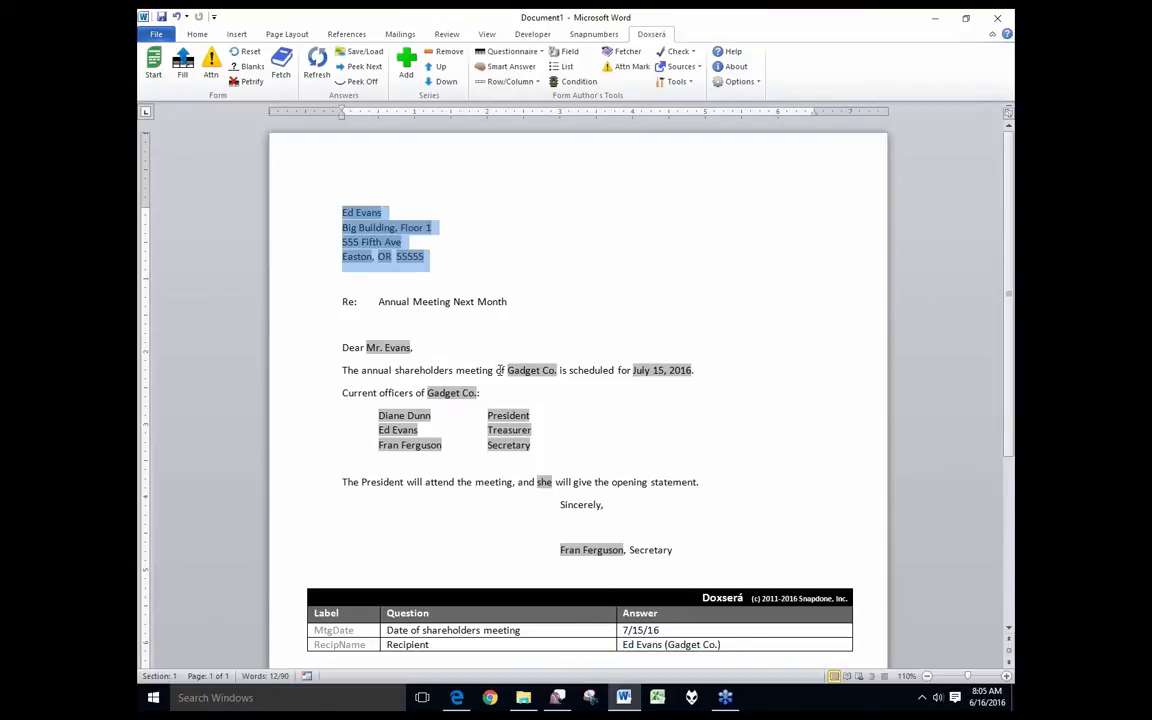
left_click_drag(506, 370, 567, 371)
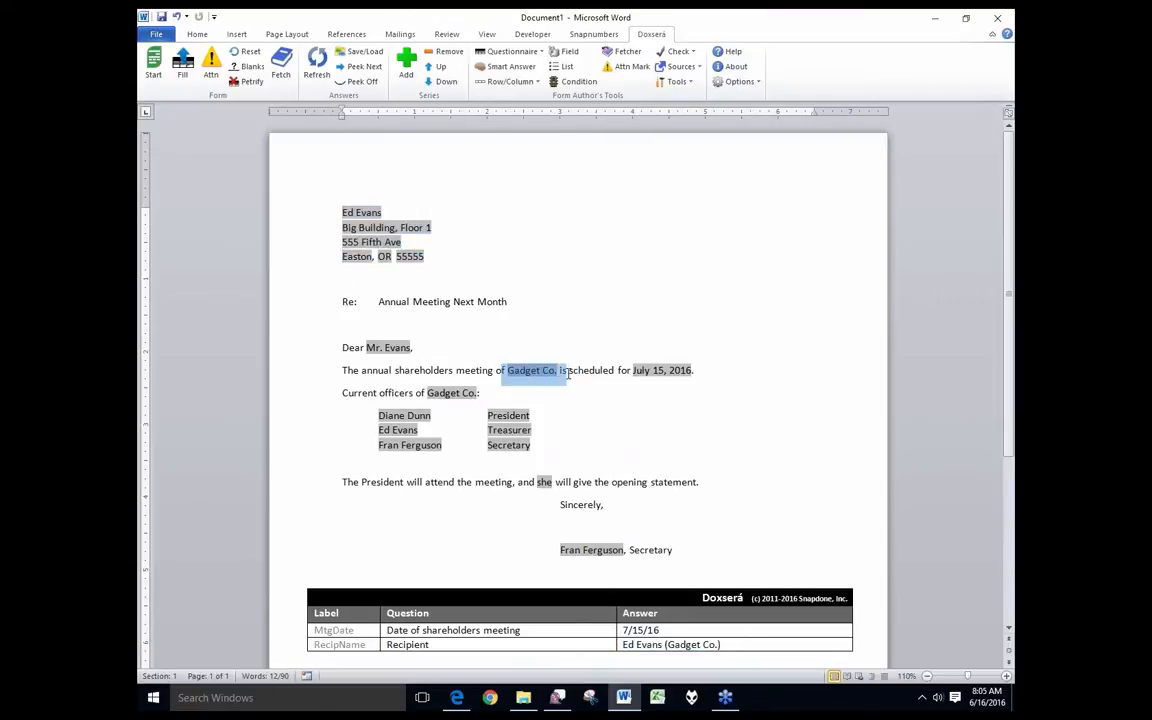
scroll(595, 381, "up", 1)
scroll(595, 381, "up", 2)
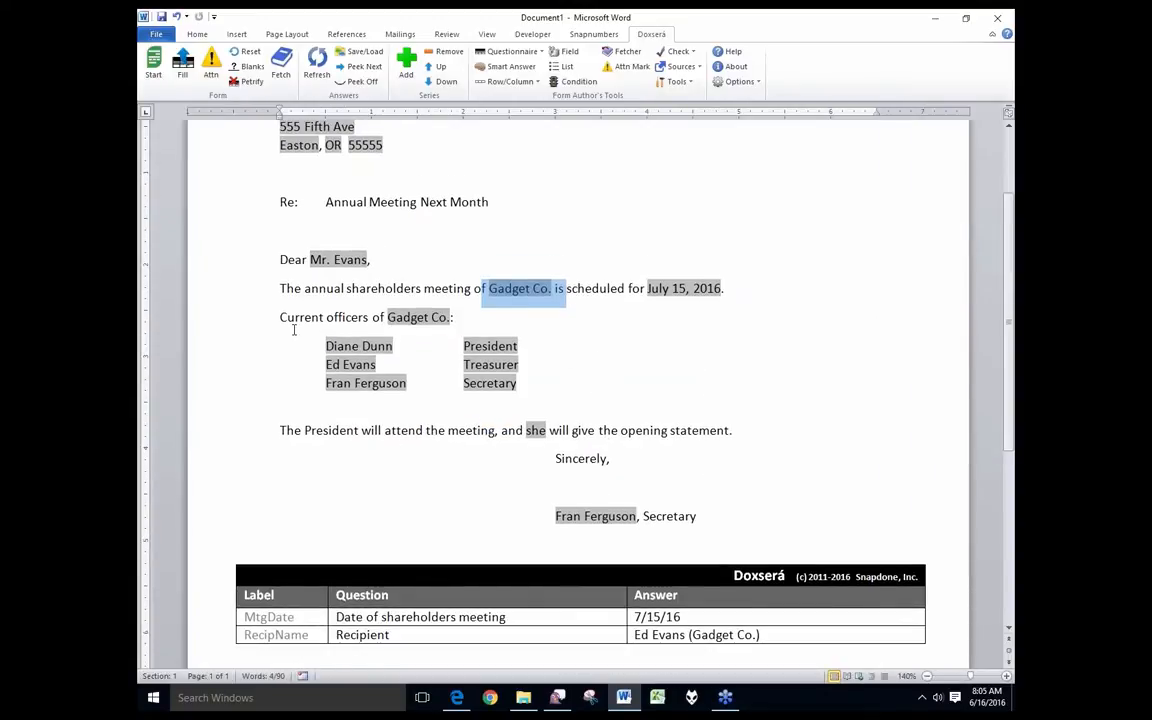
left_click(271, 352)
left_click_drag(271, 357, 265, 380)
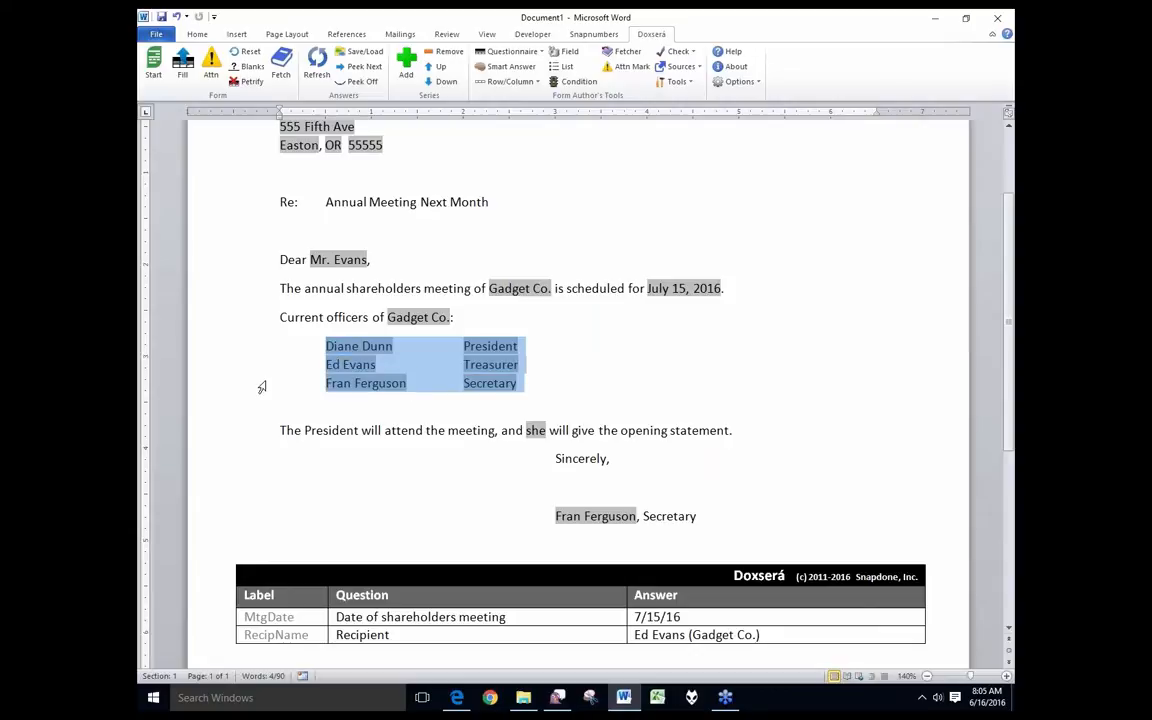
double_click(535, 430)
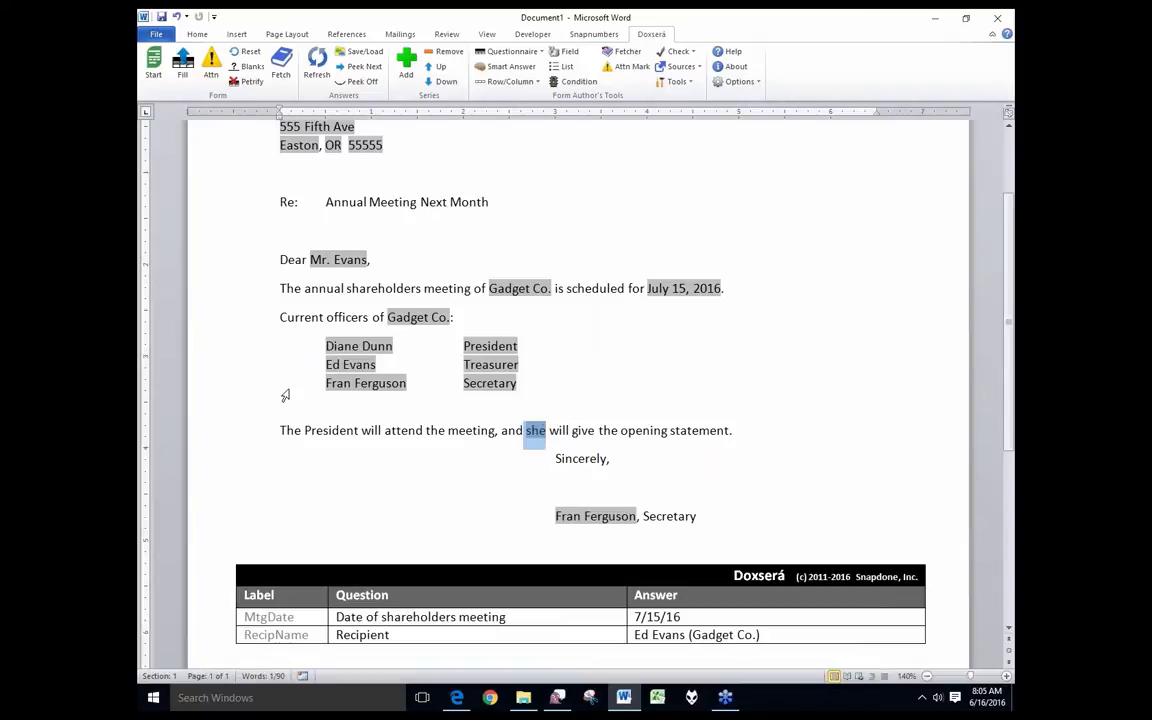
left_click(267, 432)
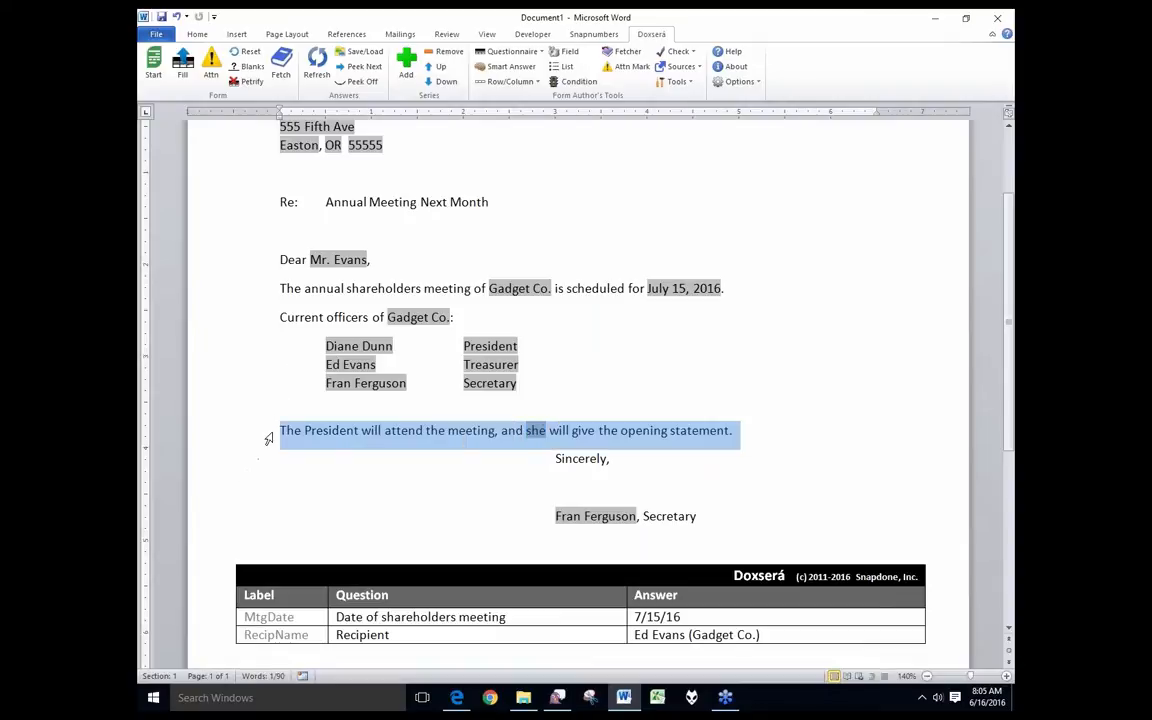
left_click(307, 346)
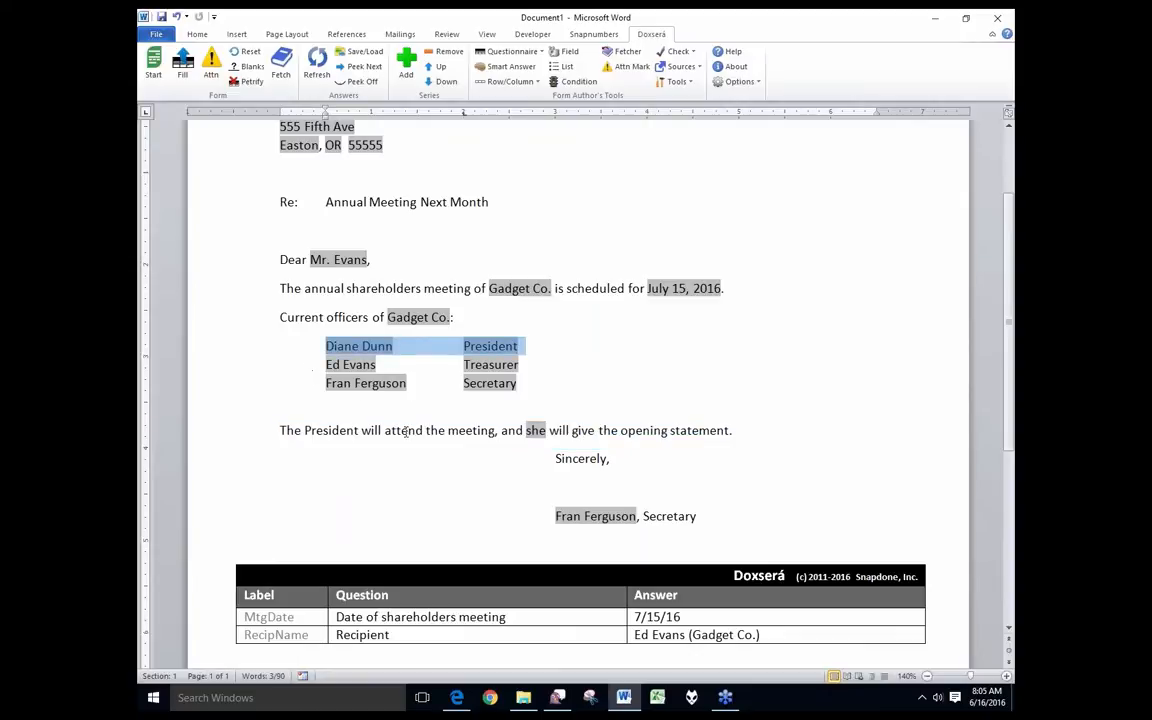
left_click(554, 516)
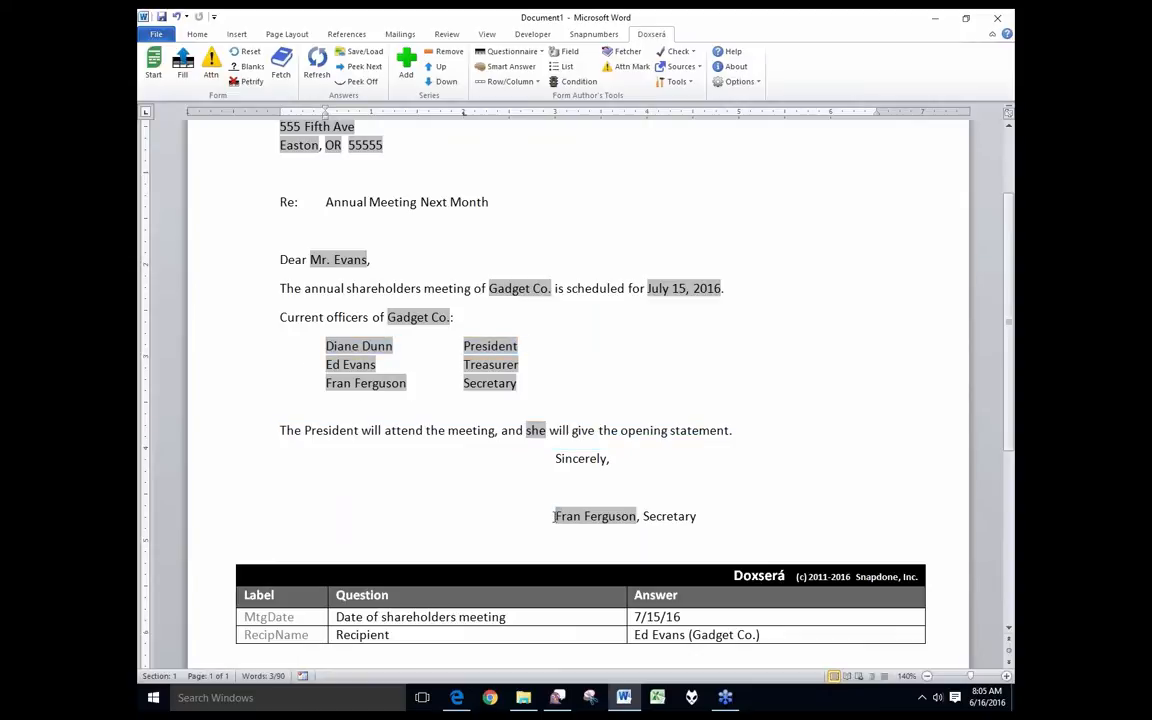
left_click_drag(554, 516, 626, 518)
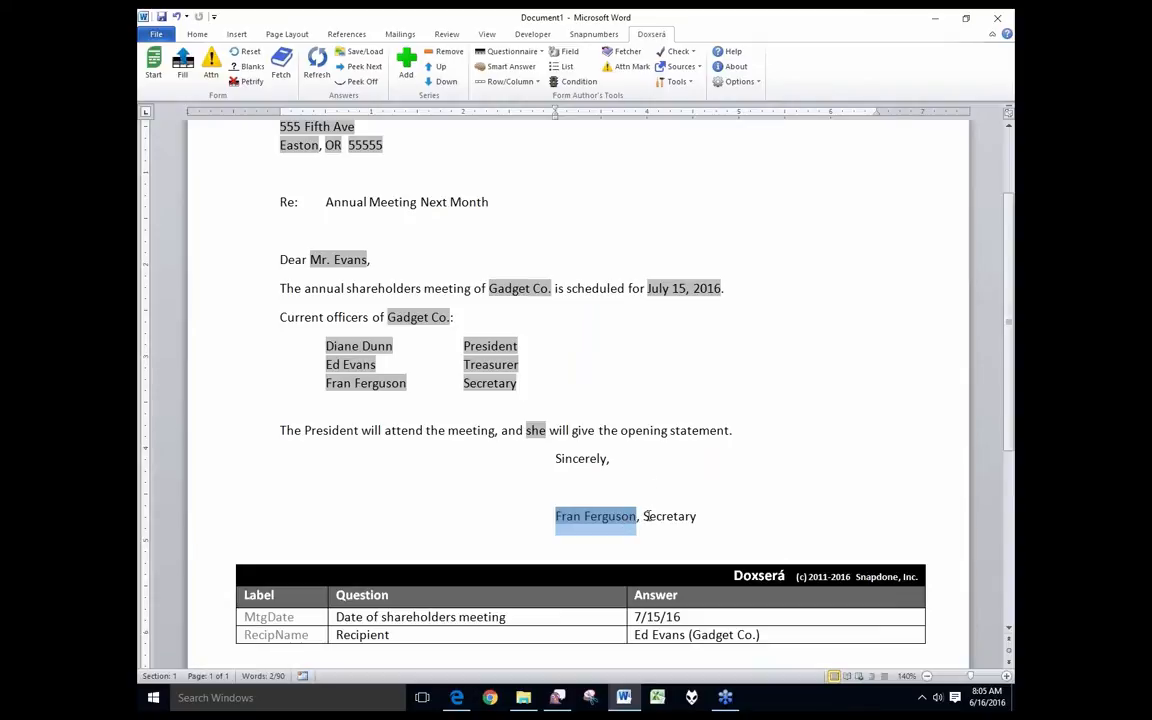
left_click(646, 516)
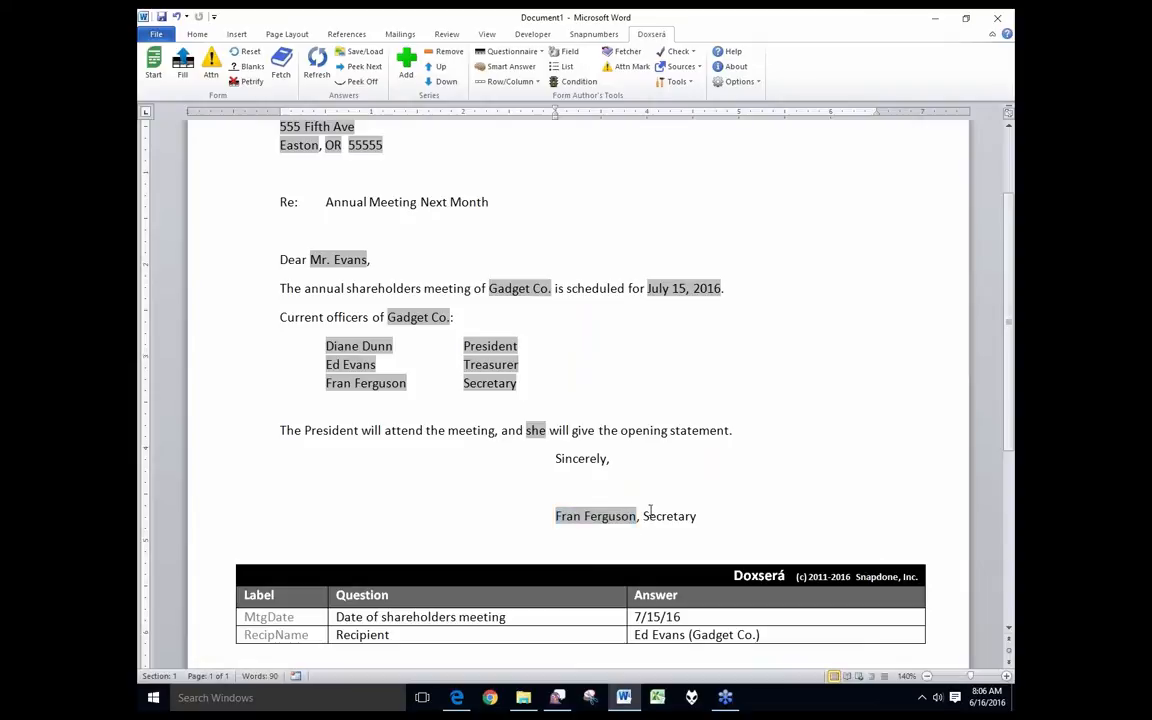
Step: Reset the form to its fields and set the Recipient answer to MultiDoc through Fetch
left_click(685, 635)
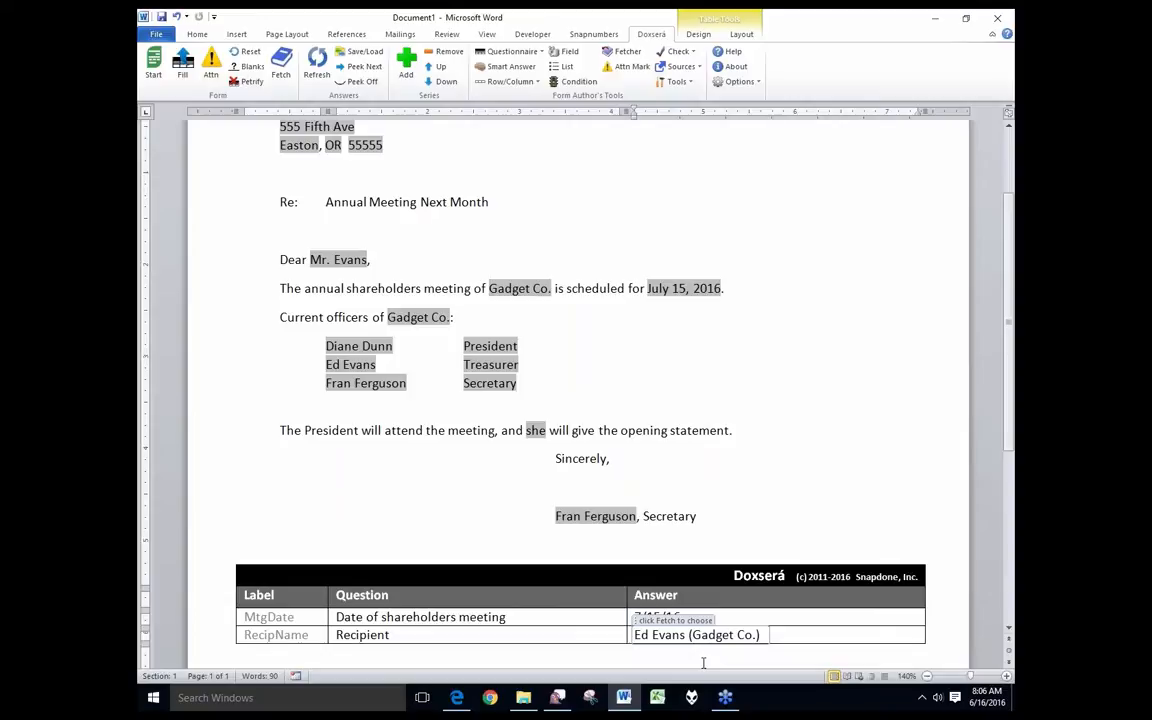
scroll(568, 508, "up", 3)
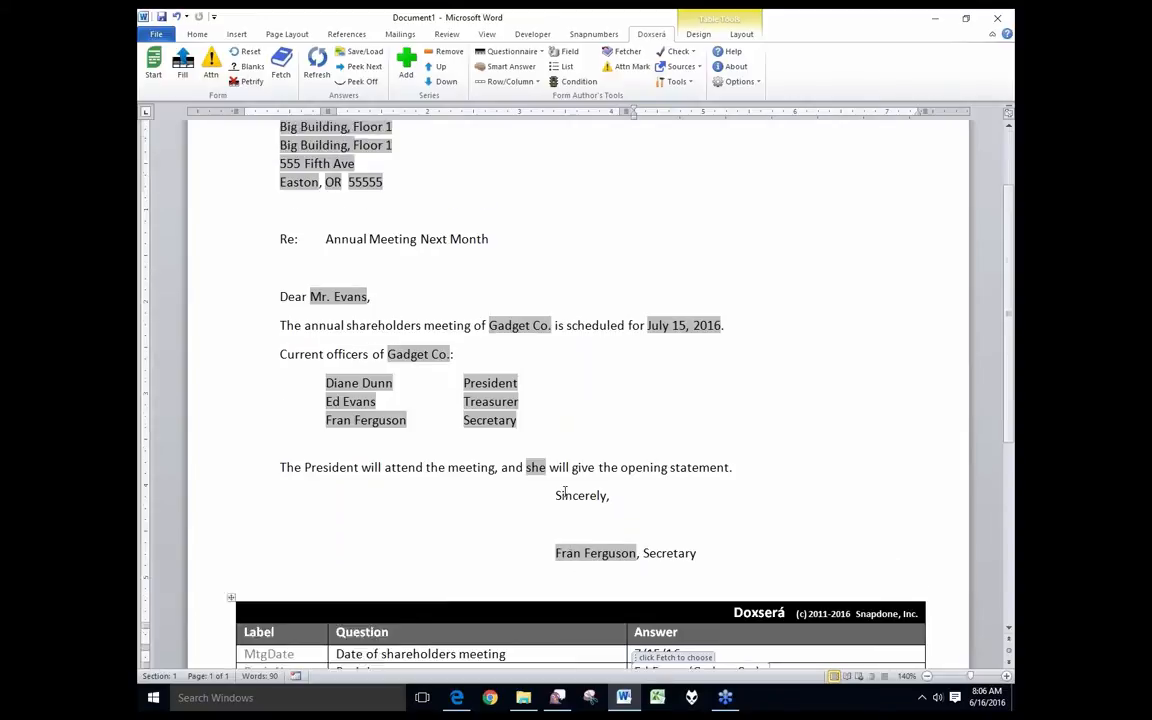
left_click(252, 53)
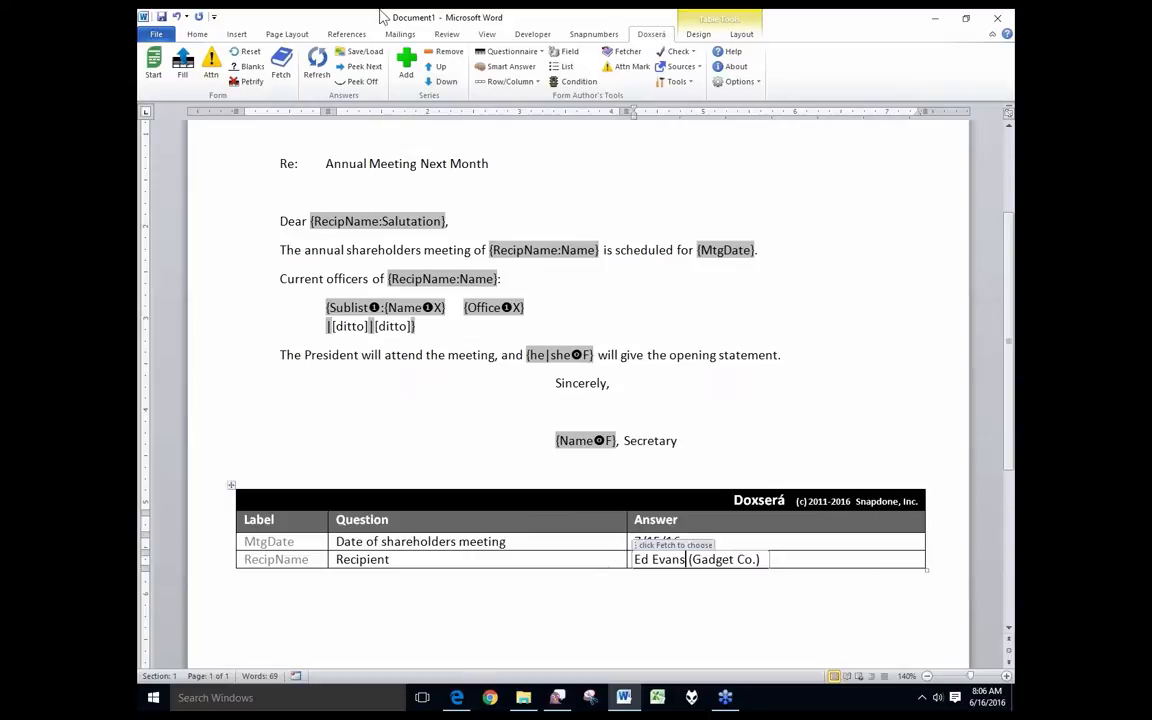
left_click(280, 68)
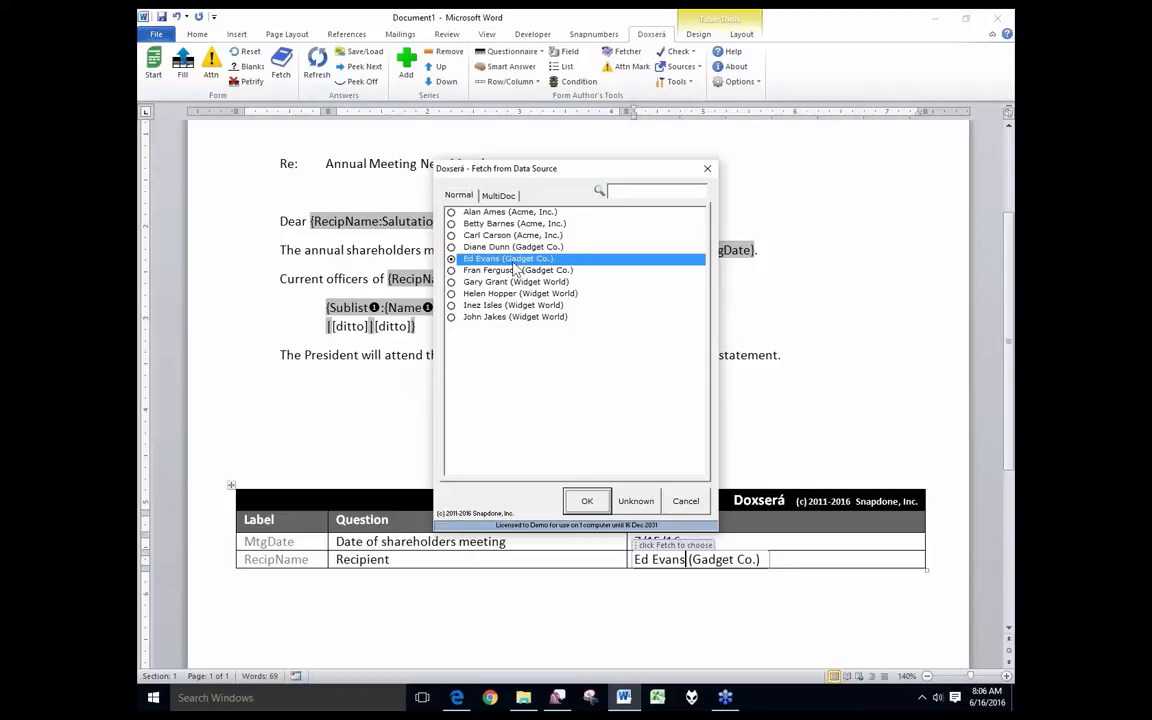
left_click(498, 195)
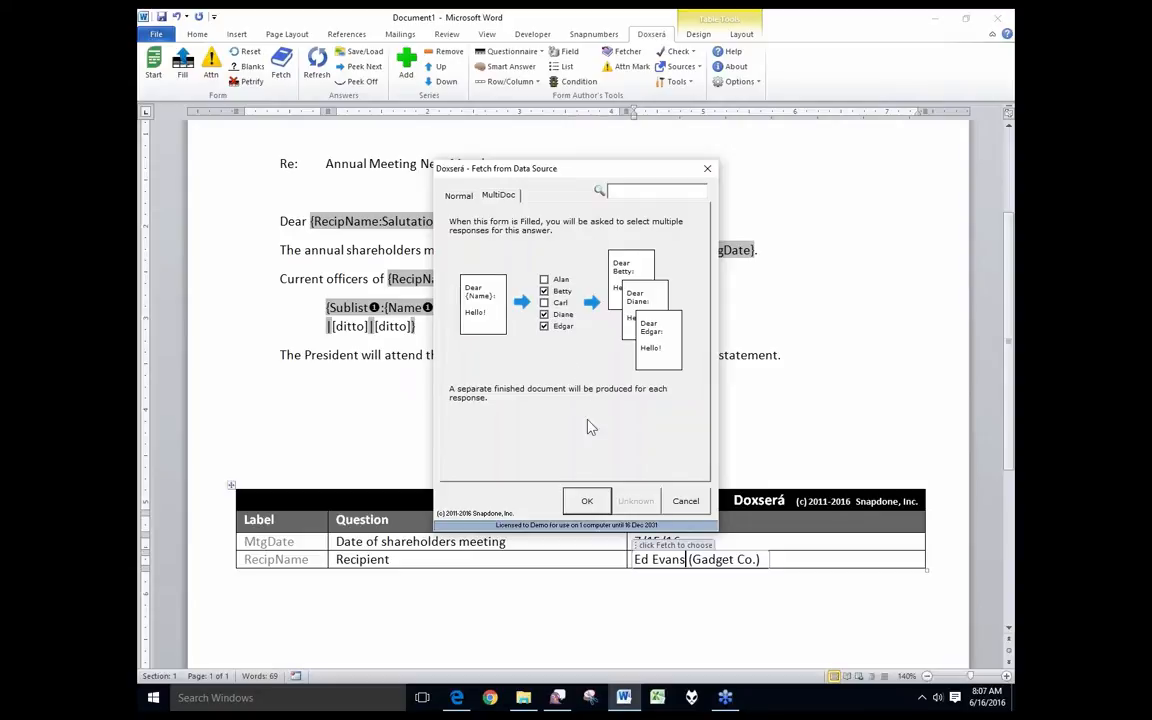
left_click(587, 501)
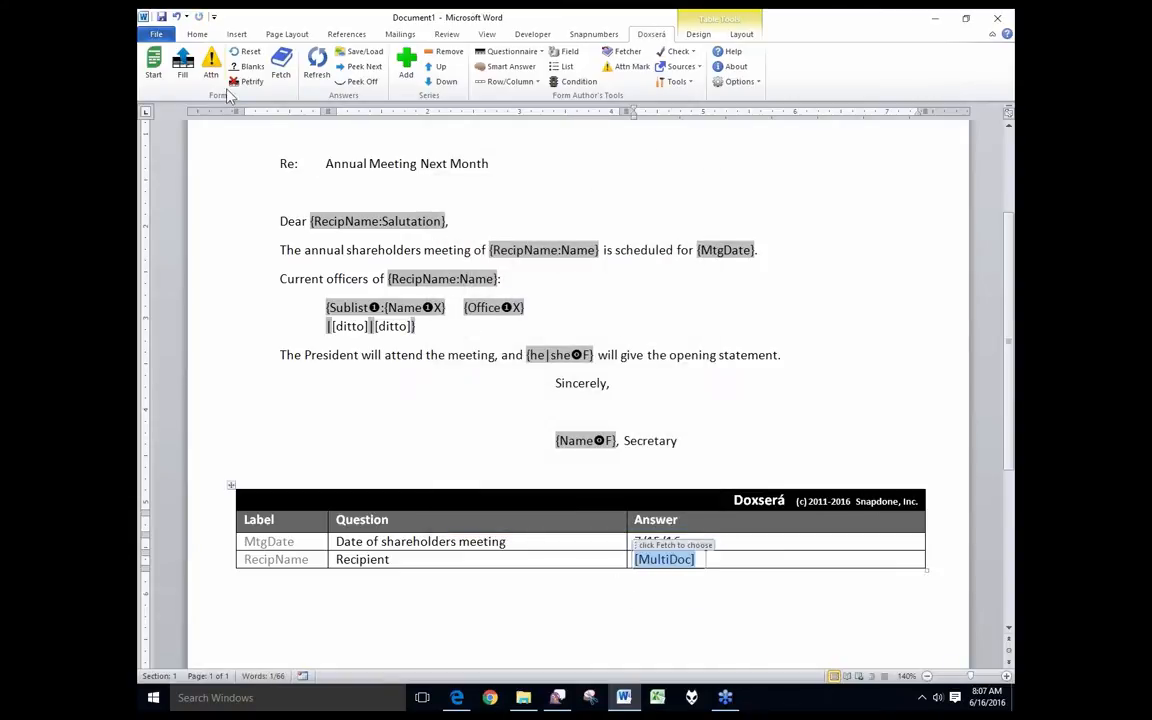
left_click(185, 76)
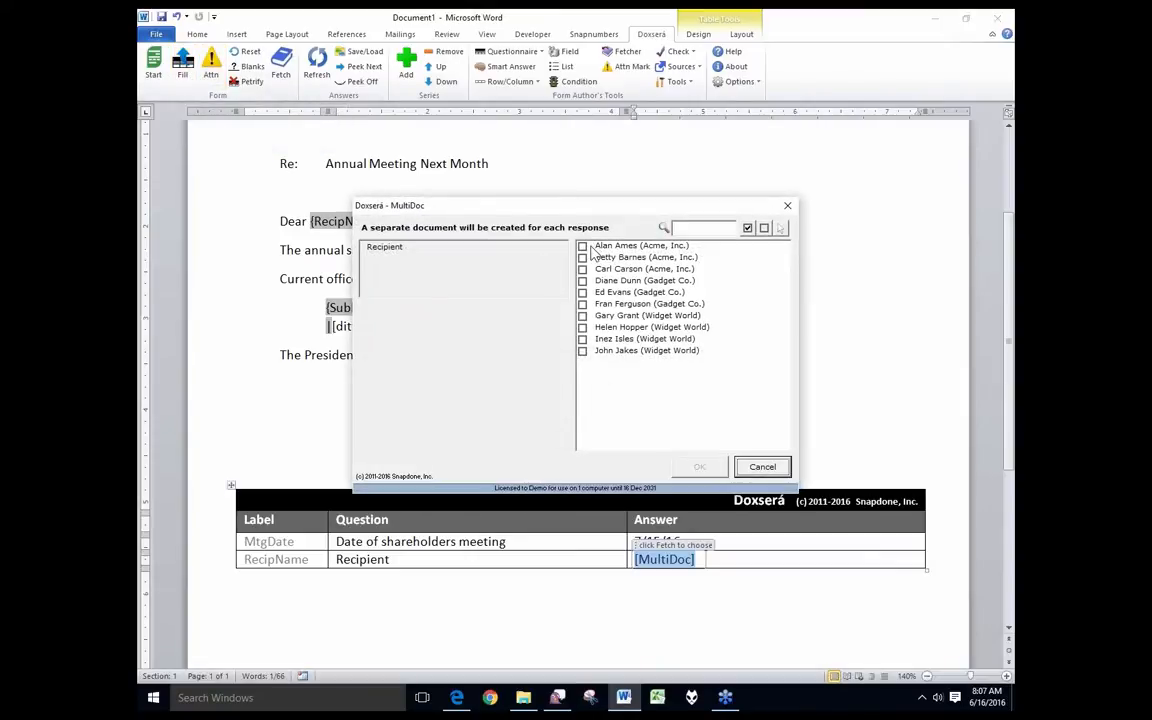
left_click(583, 316)
left_click(583, 328)
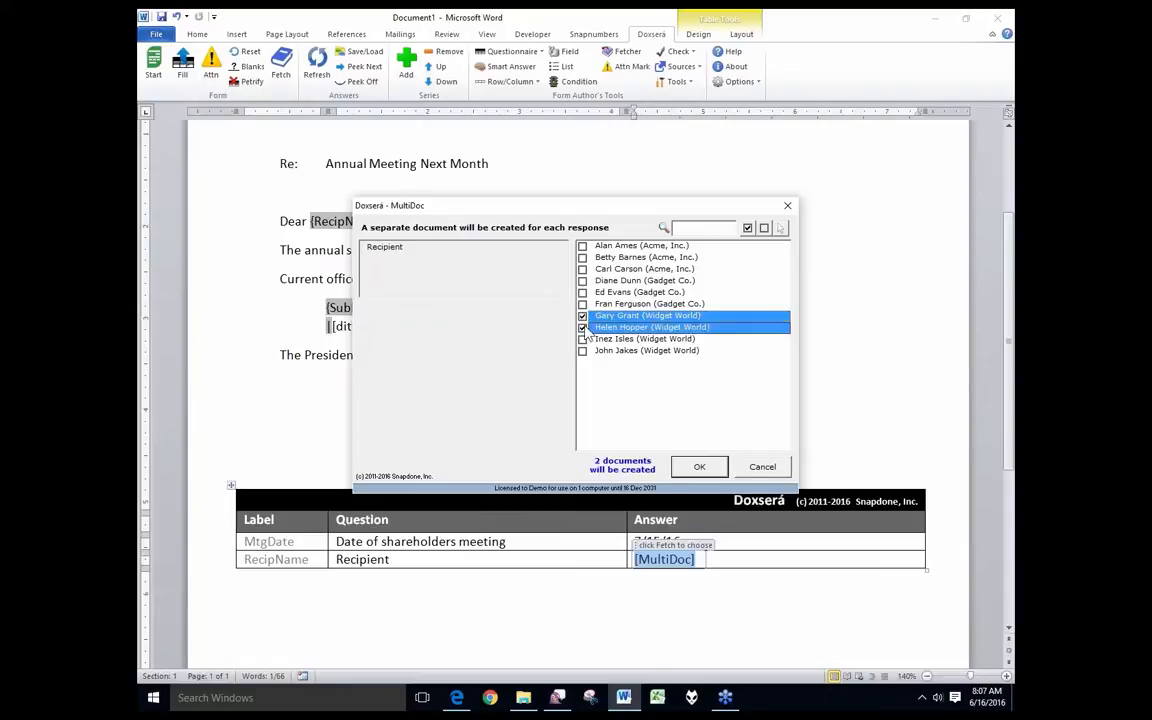
left_click(583, 328)
left_click(583, 328)
left_click(583, 339)
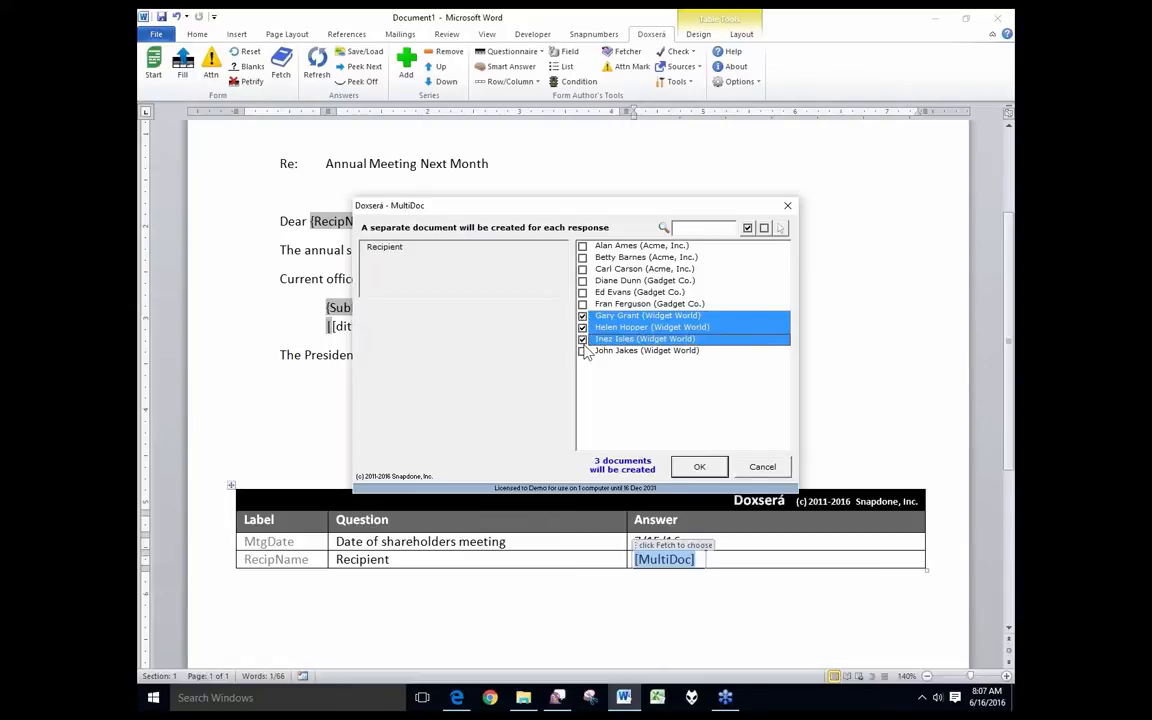
left_click(583, 351)
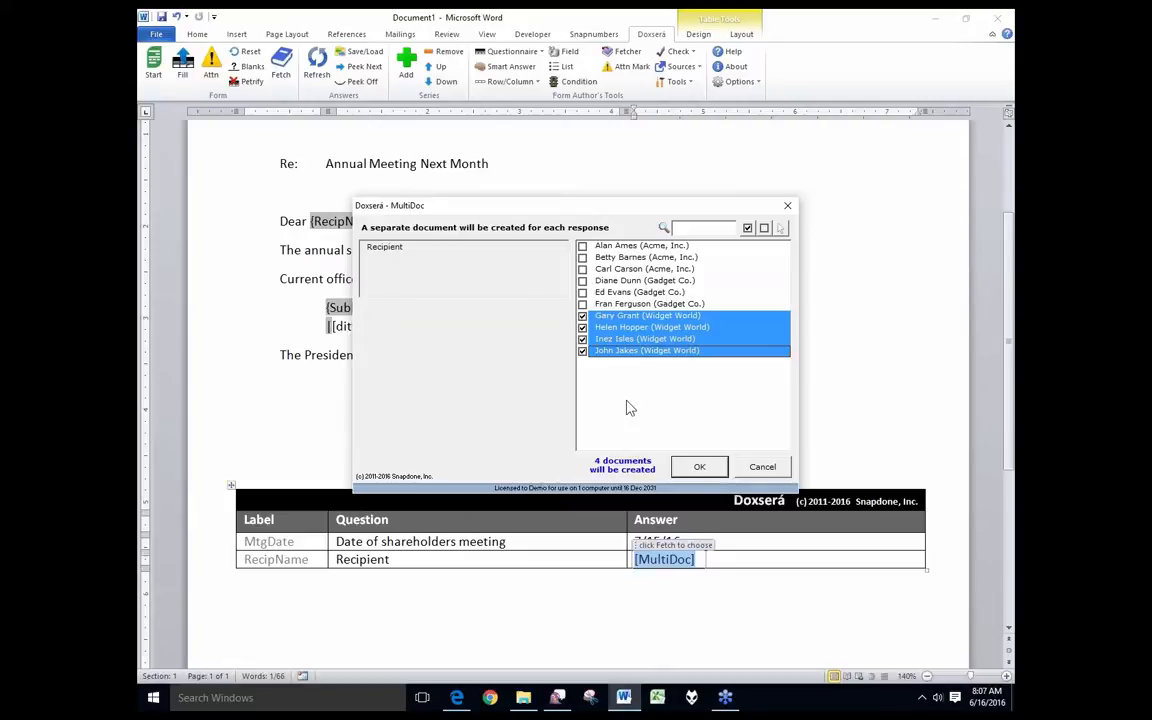
left_click(762, 466)
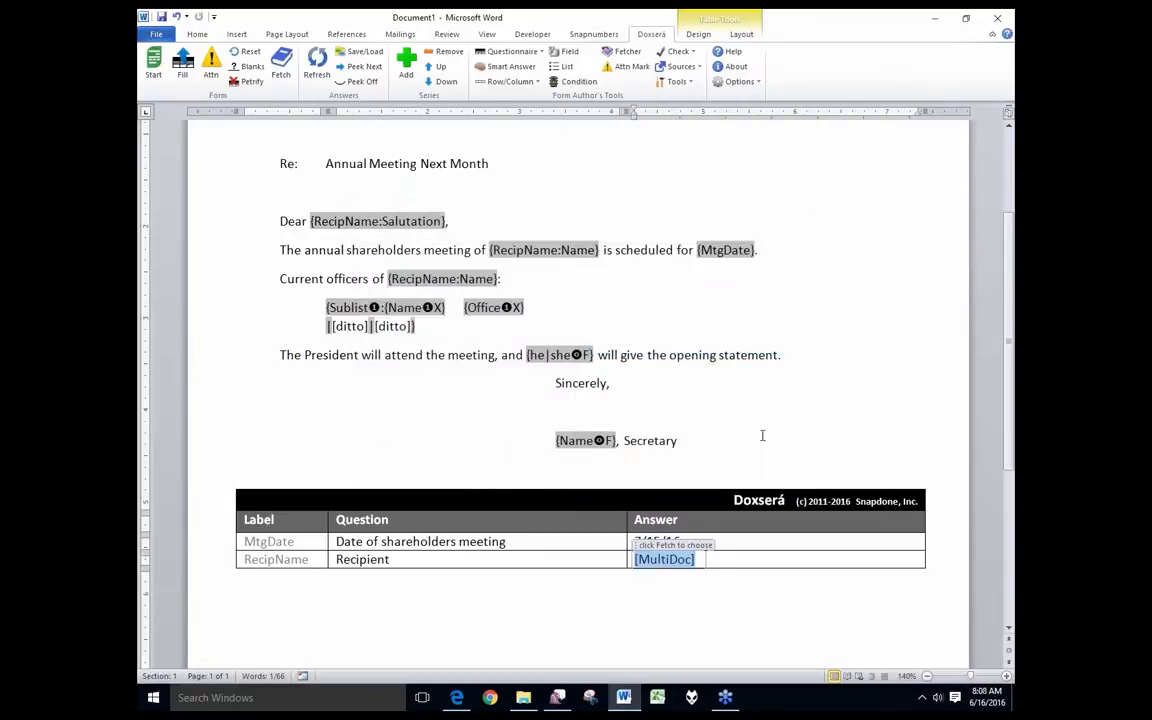
Step: Close the letter form with the Recipient question without saving its changes
left_click(690, 355)
left_click(1005, 18)
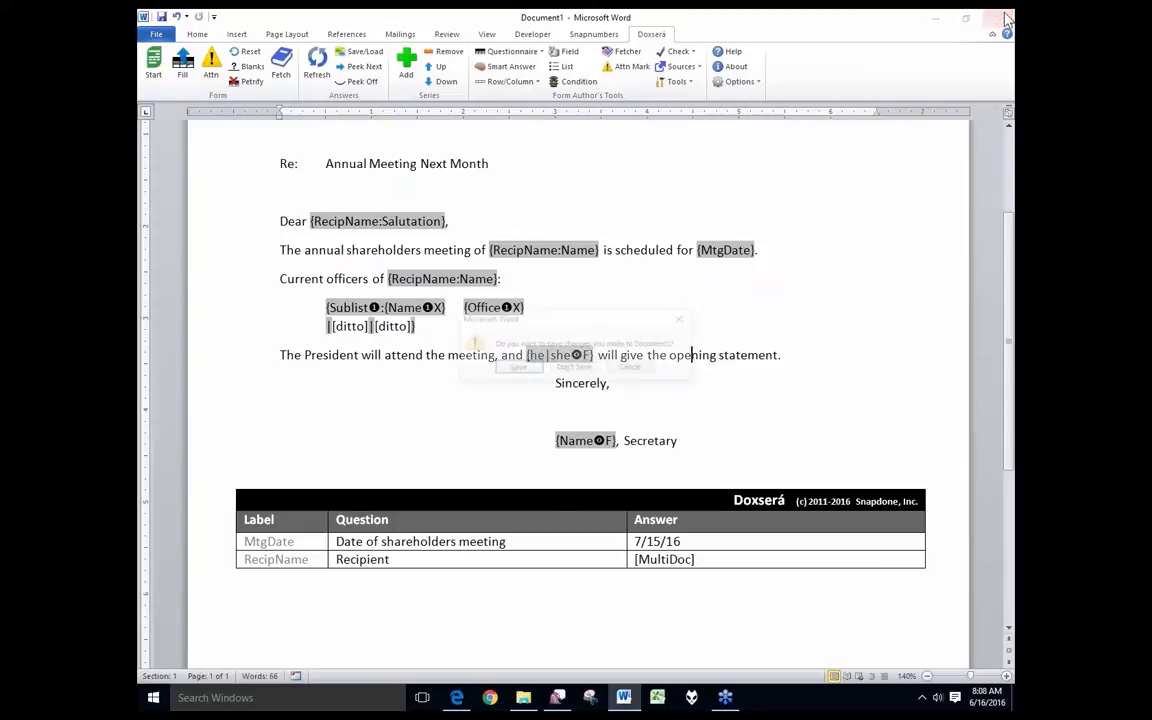
left_click(573, 367)
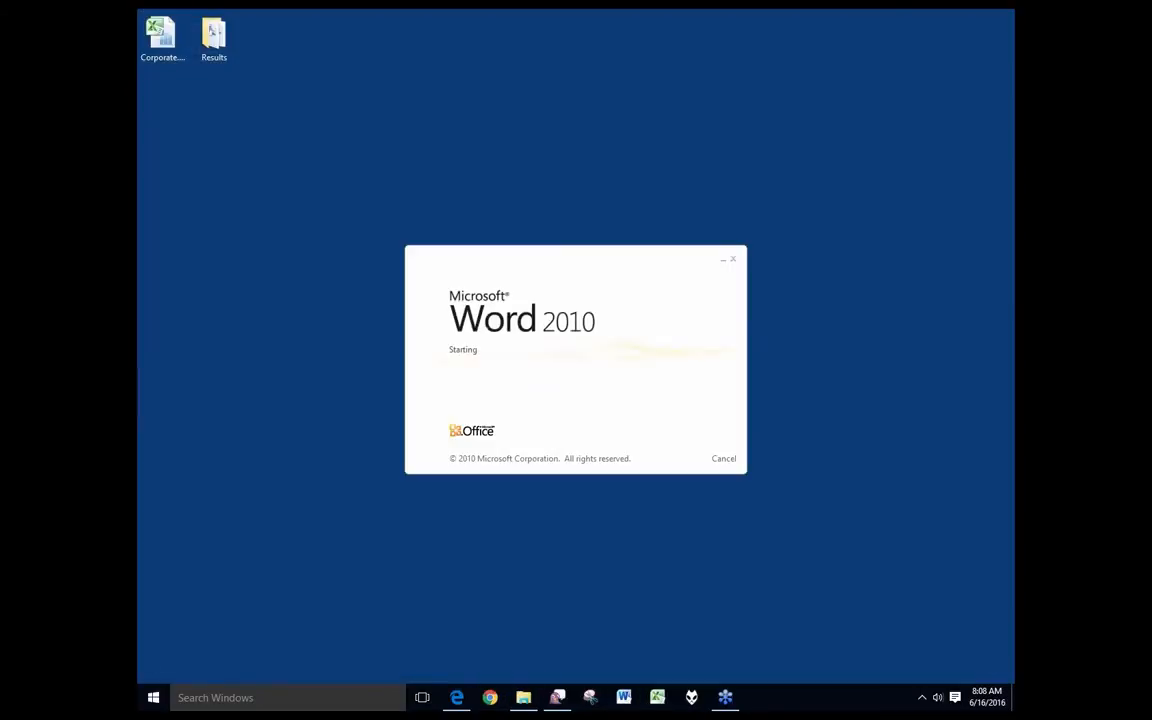
Step: Enter 7/15/16 as the date of the shareholders' meeting in the questionnaire of the company-based letter form
scroll(483, 398, "up", 2)
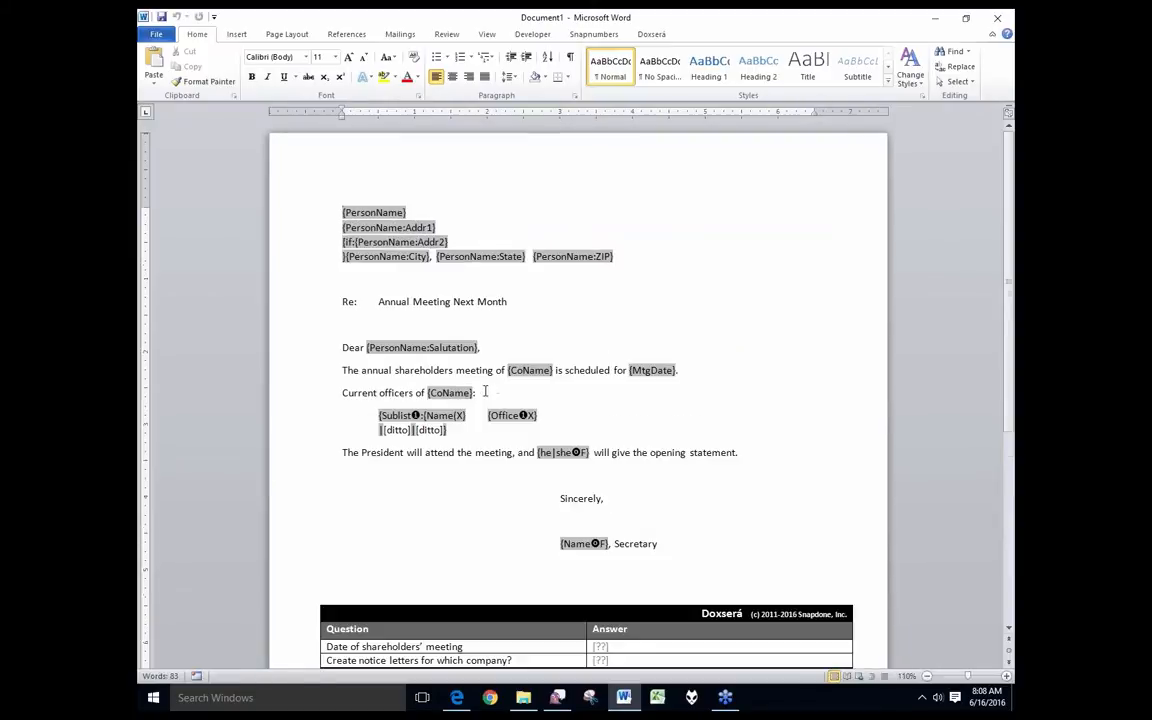
scroll(483, 398, "down", 2)
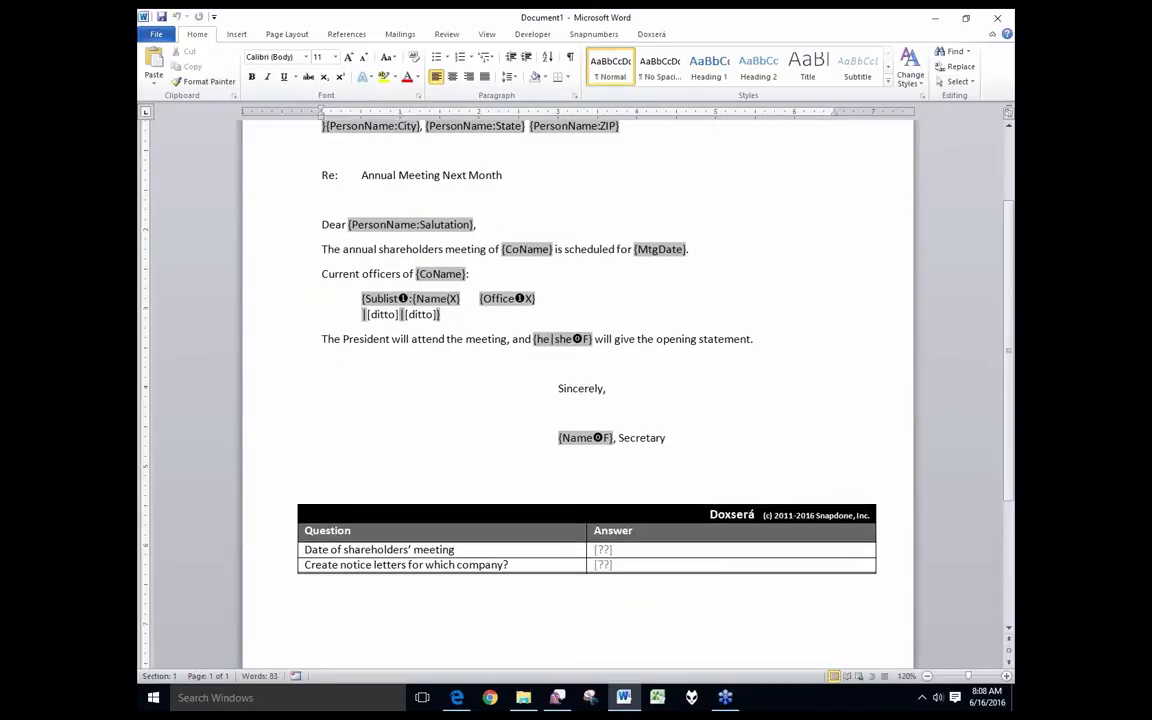
left_click(603, 549)
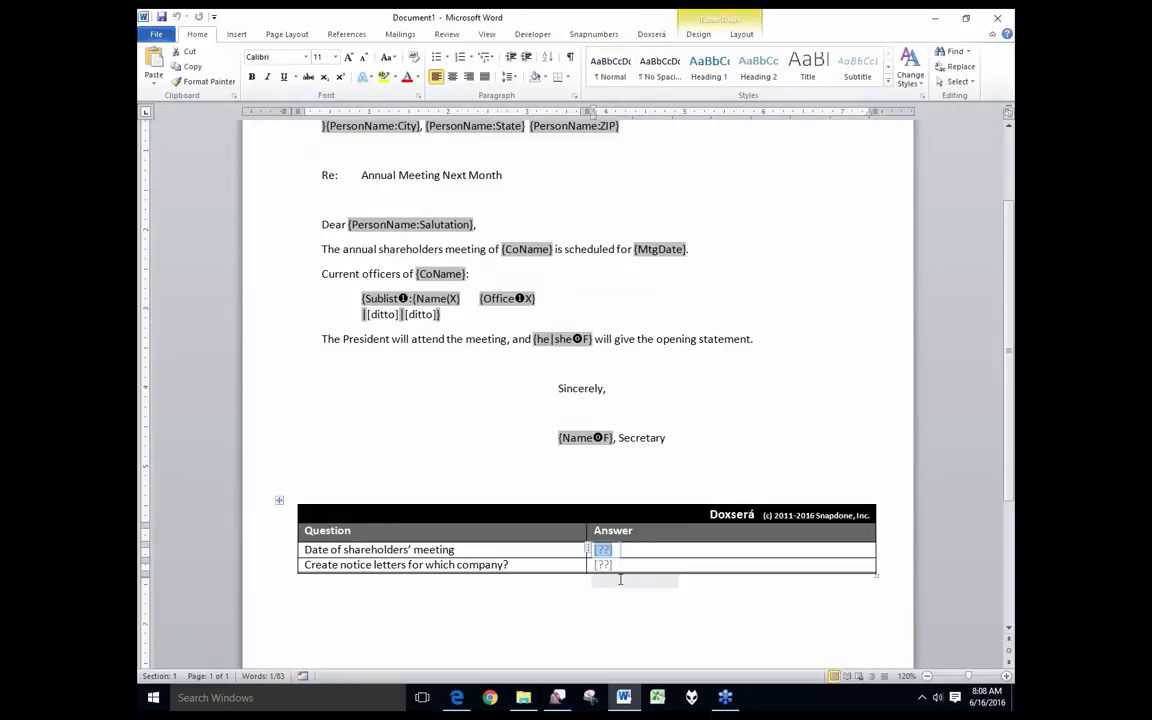
key("Delete")
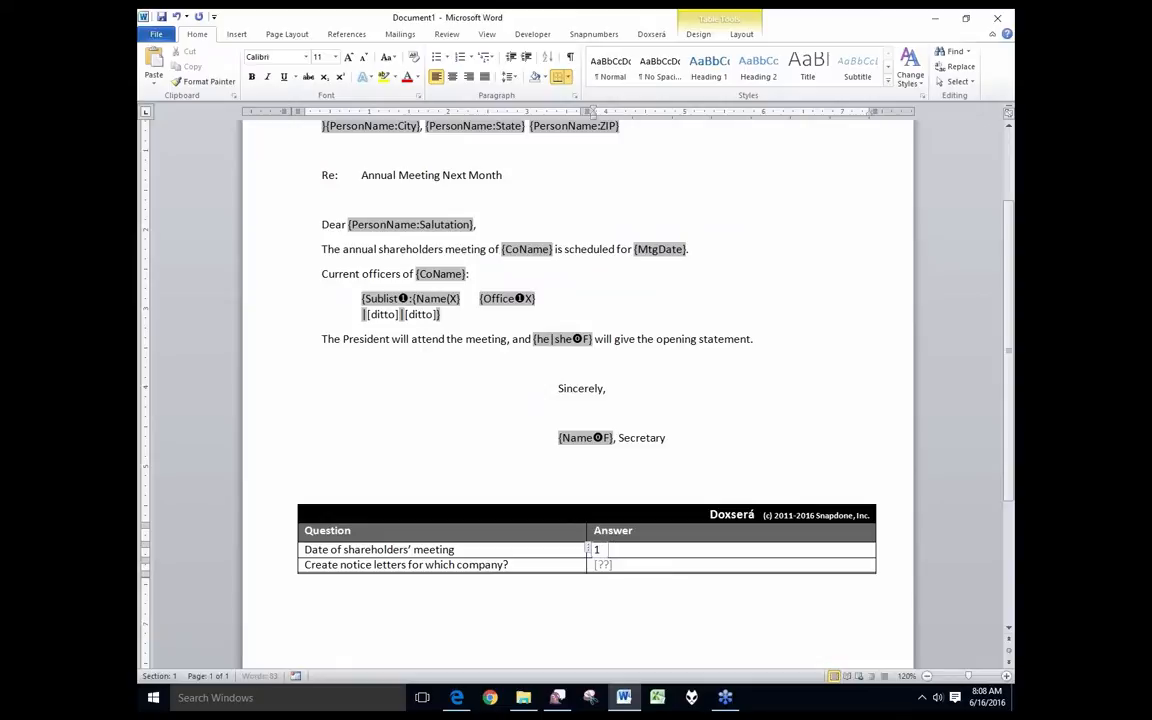
type("7/15/1")
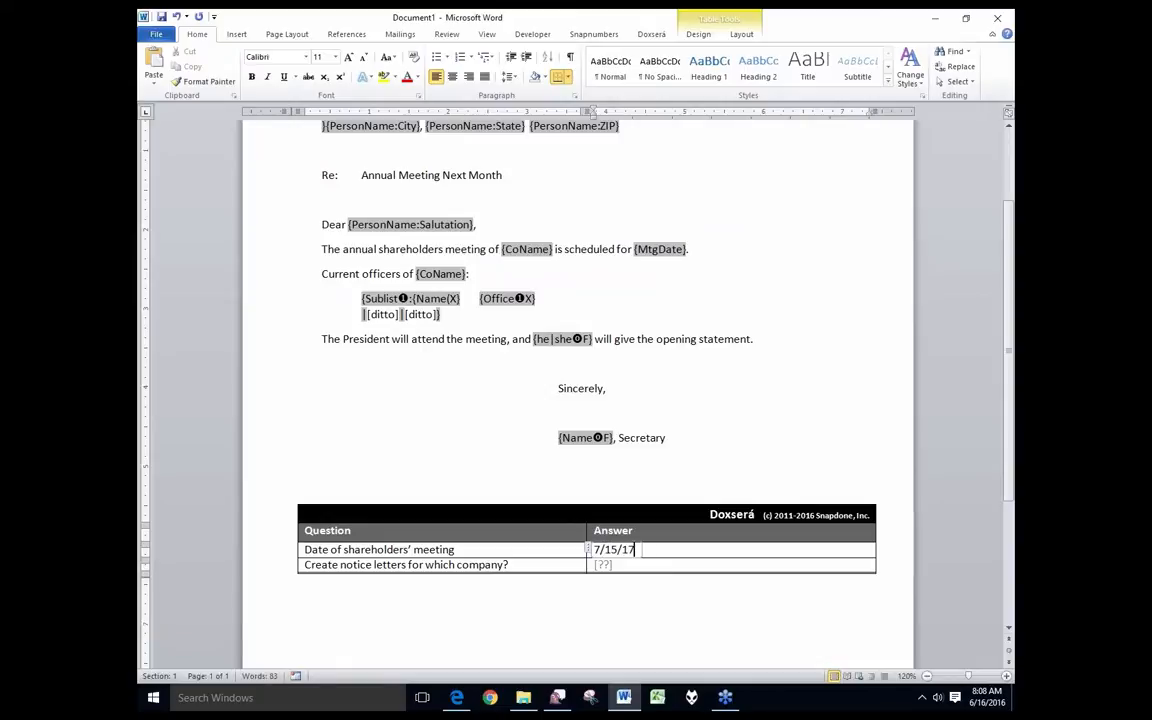
type("6")
key("Tab")
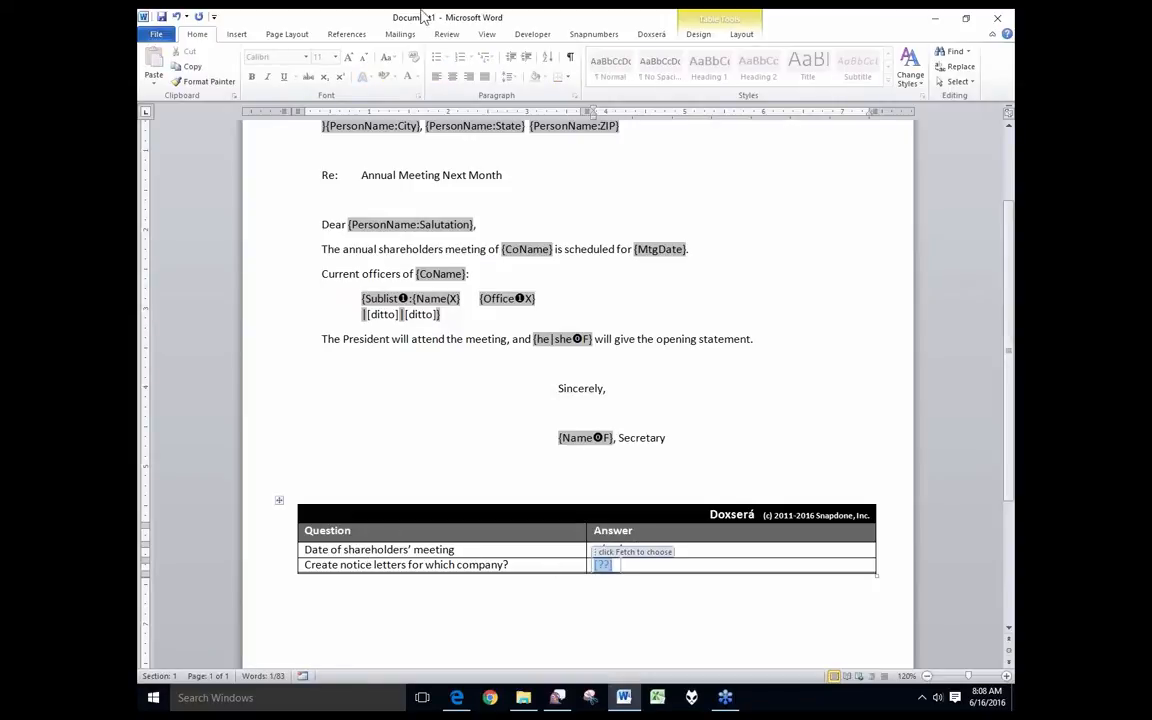
Step: Fetch Widget World from the data source as the company to create notice letters for
left_click(651, 34)
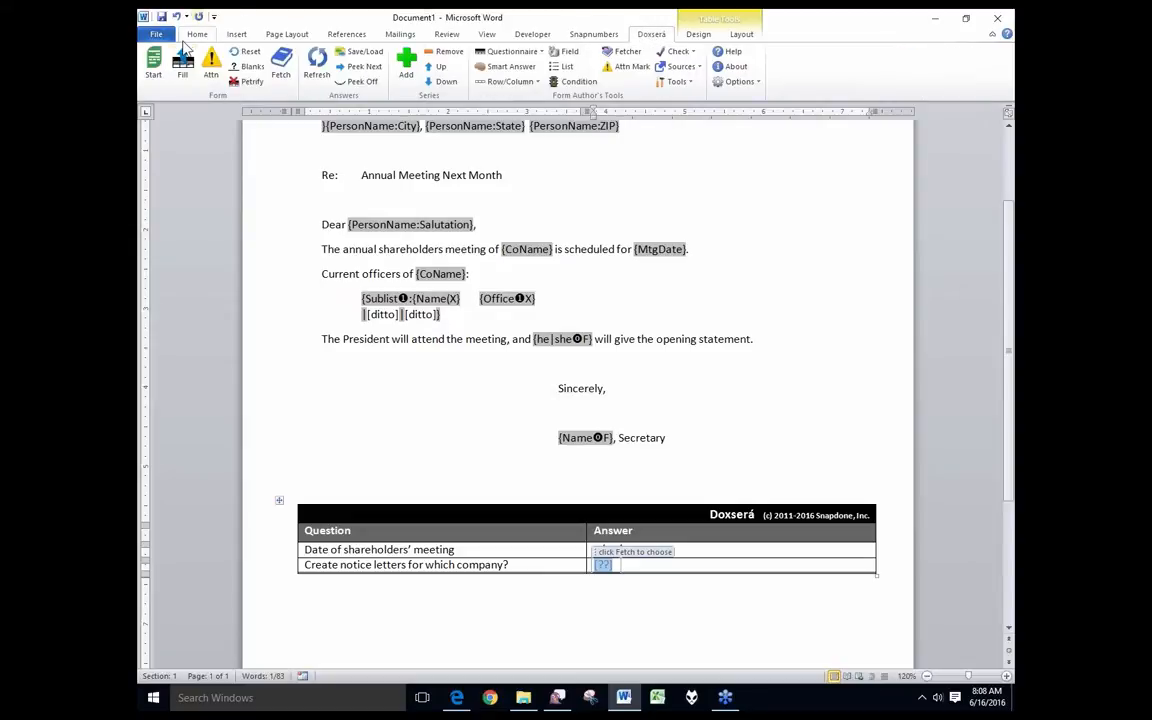
left_click(283, 62)
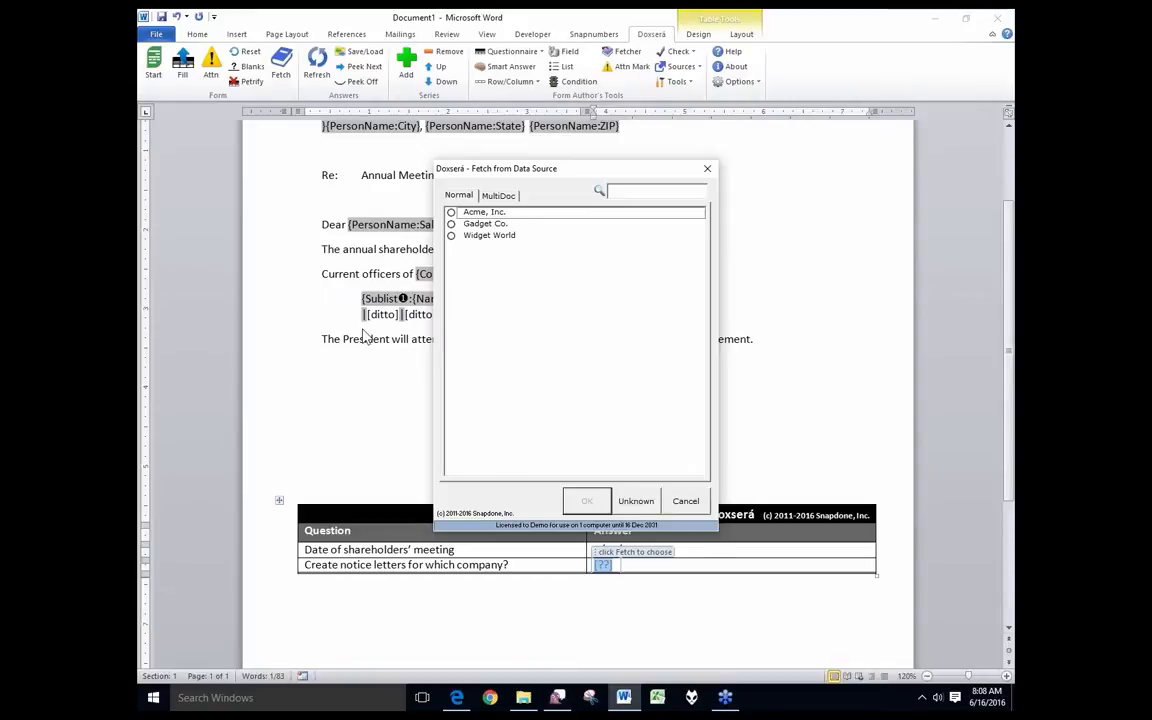
left_click(460, 236)
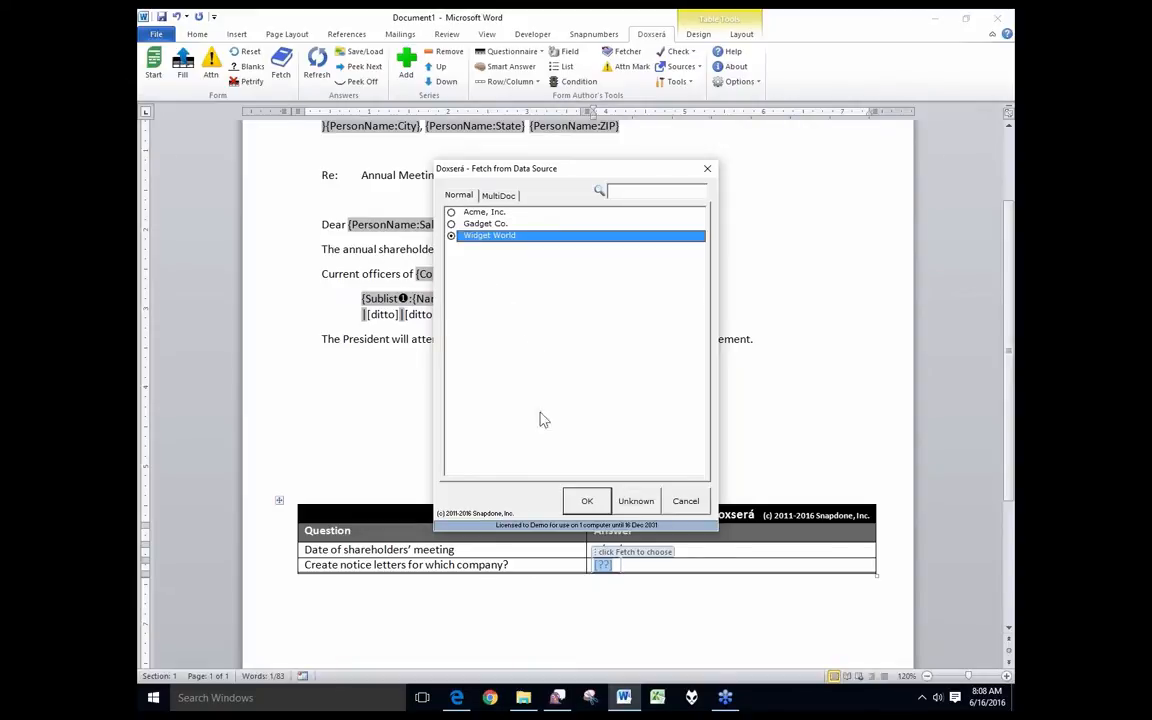
left_click(587, 501)
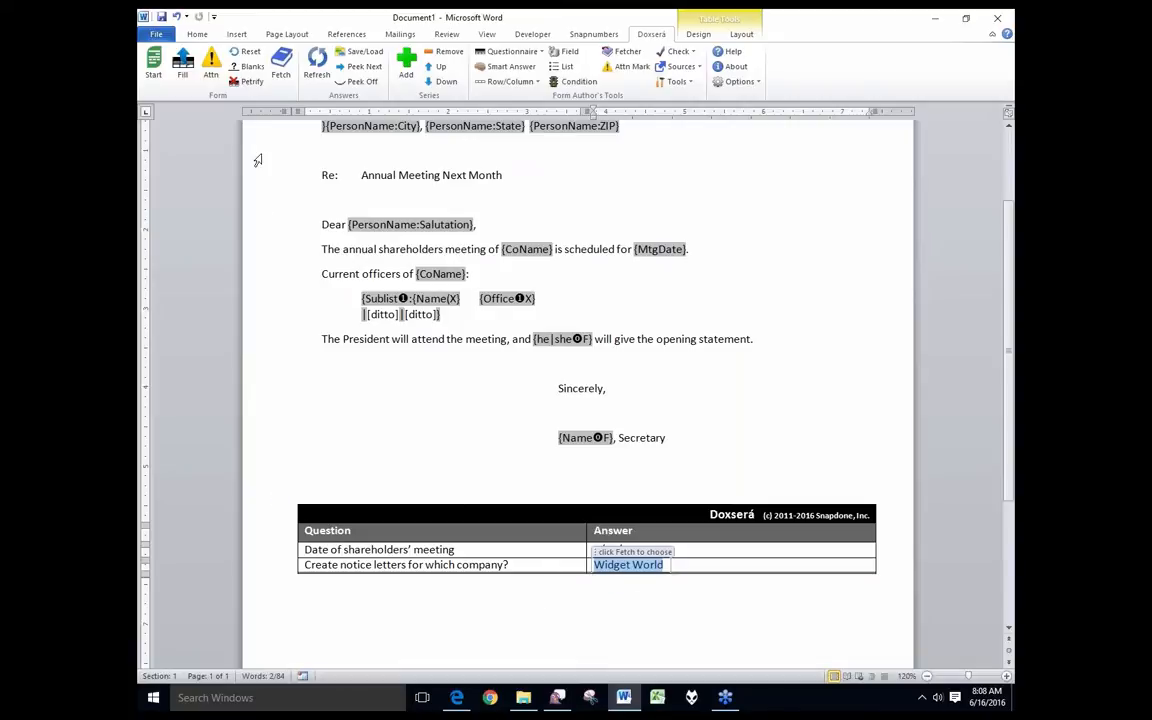
Step: Fill the form and select all listed Widget World people as MultiDoc notice letter recipients
left_click(182, 66)
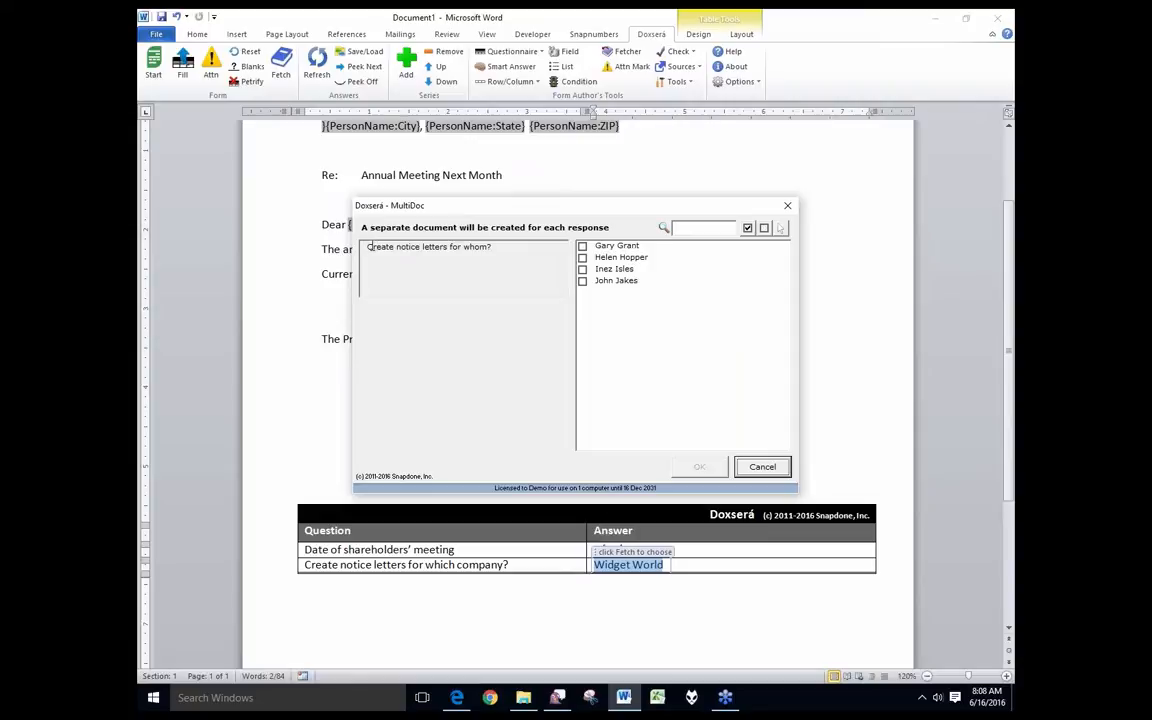
left_click_drag(367, 246, 495, 250)
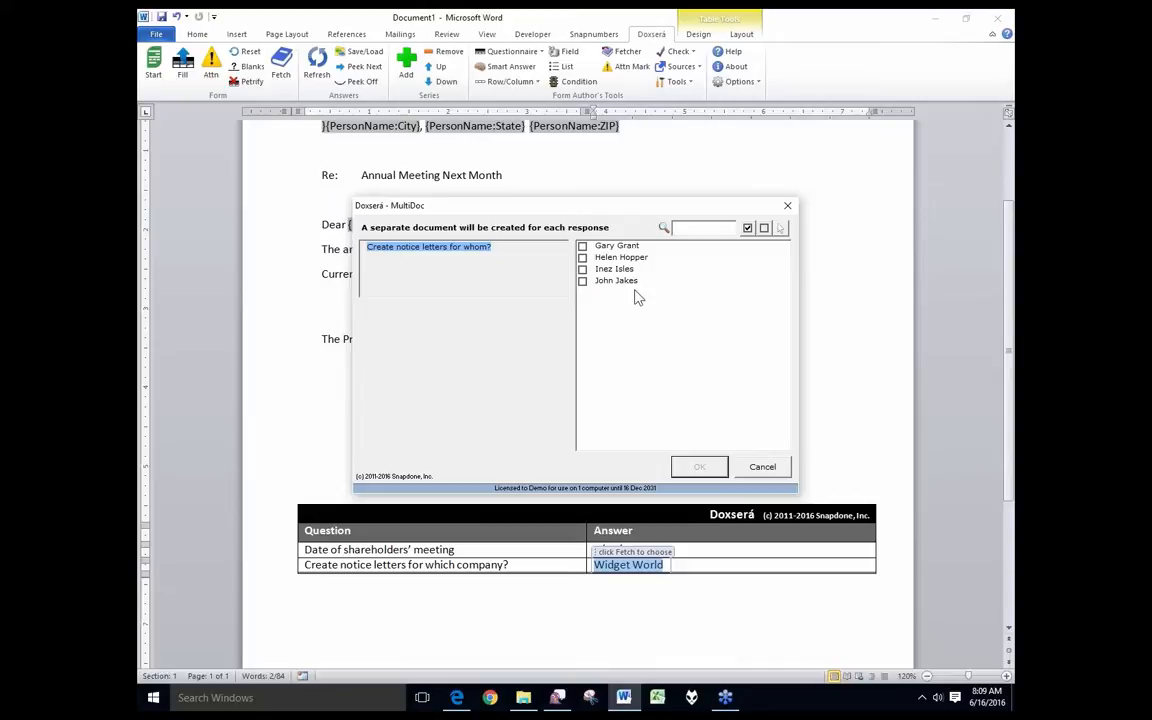
left_click(747, 228)
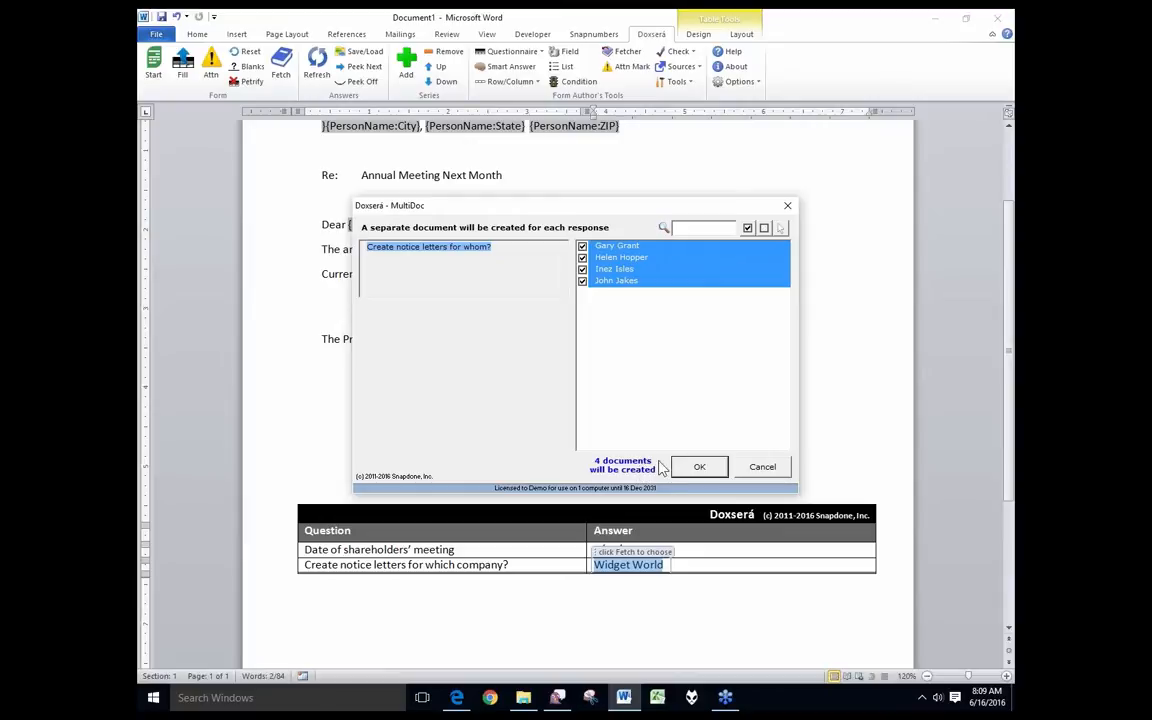
left_click(697, 469)
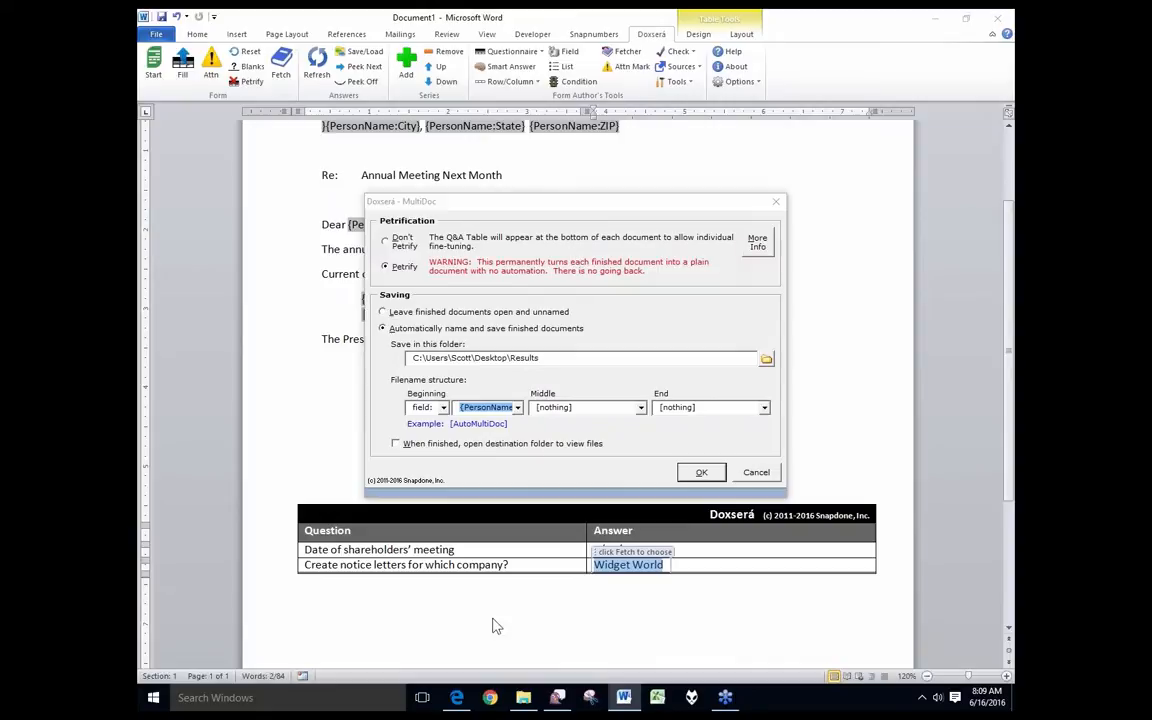
Step: Open the Results folder from the desktop to check its contents, and return to the MultiDoc saving options
mouse_move(523, 697)
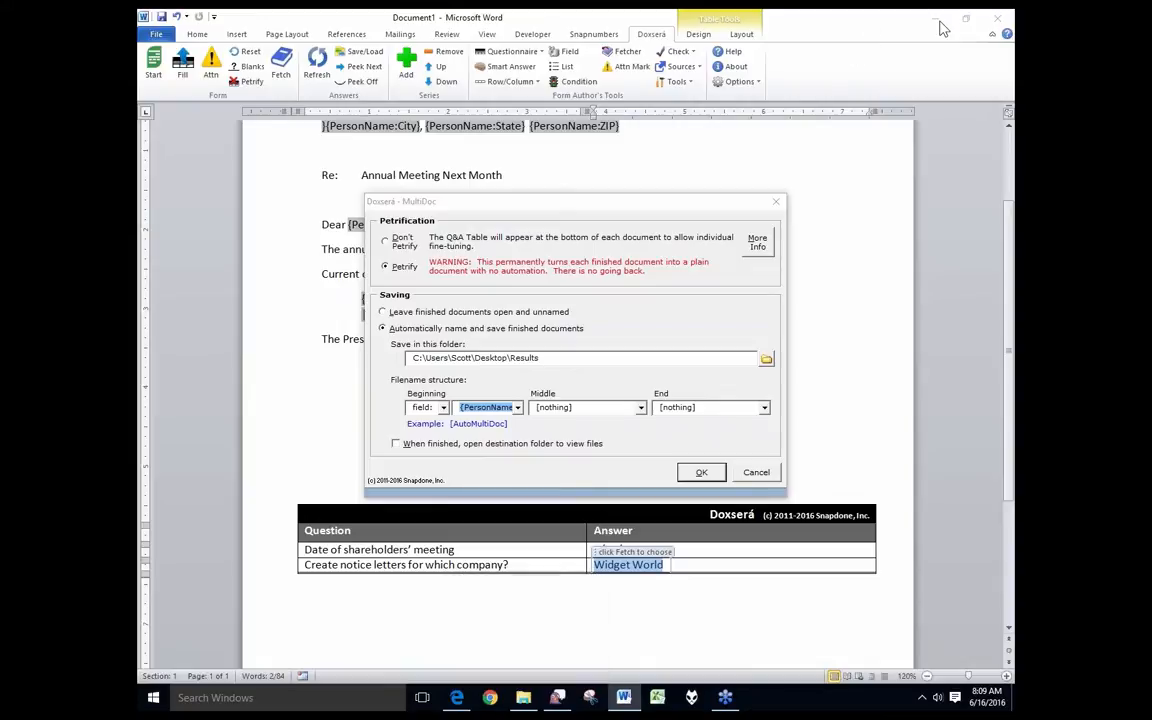
left_click(1012, 703)
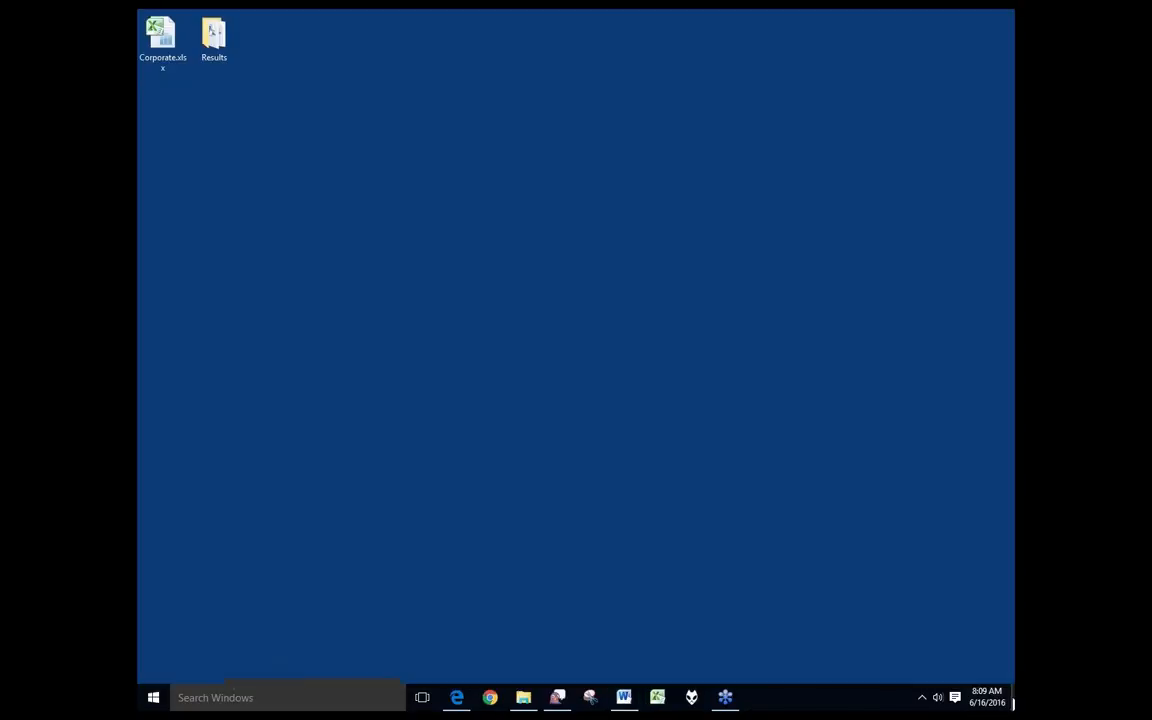
double_click(217, 43)
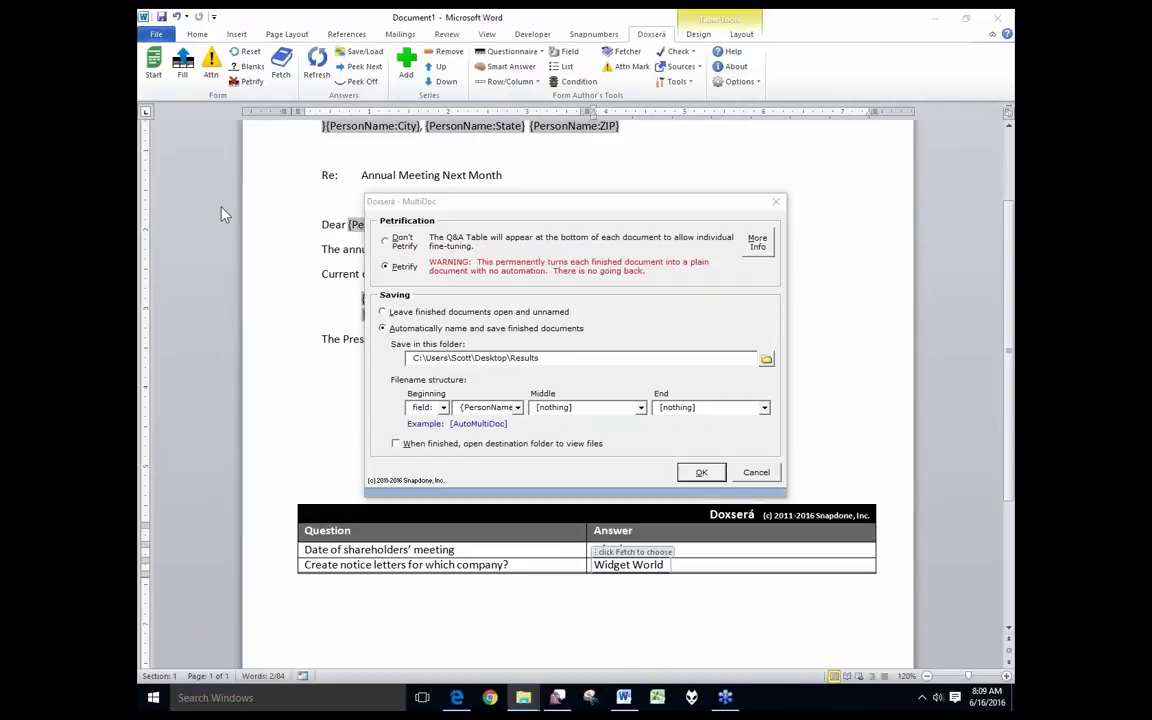
left_click_drag(222, 208, 311, 42)
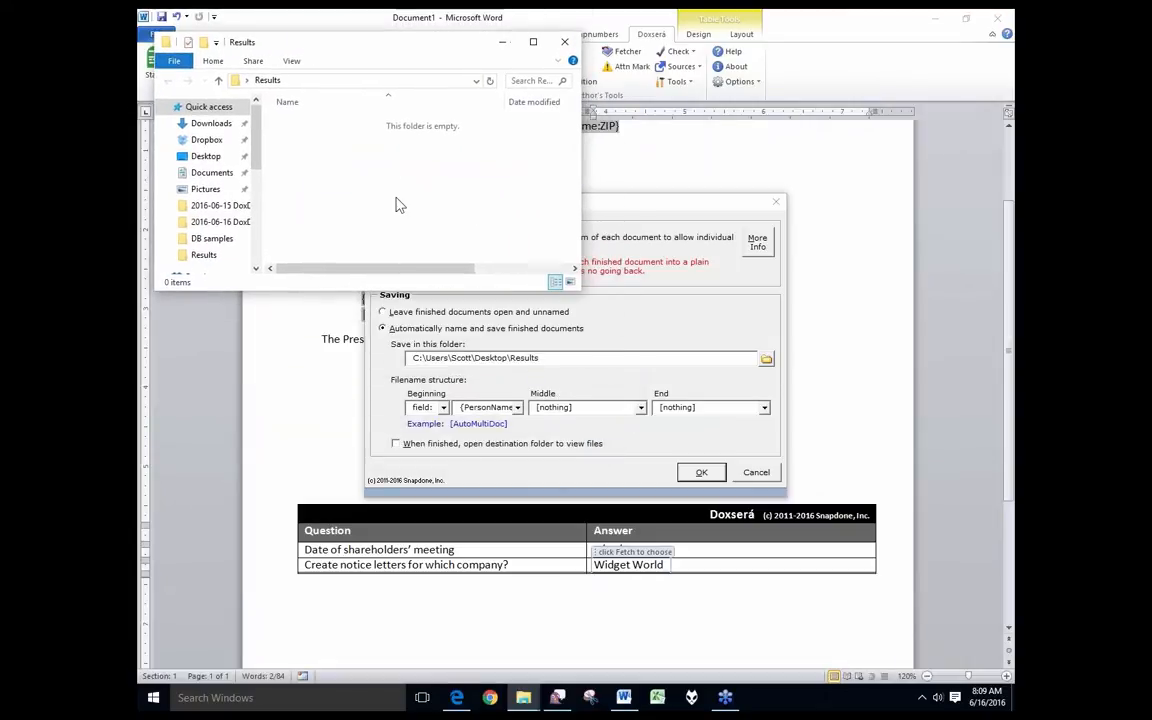
left_click(658, 202)
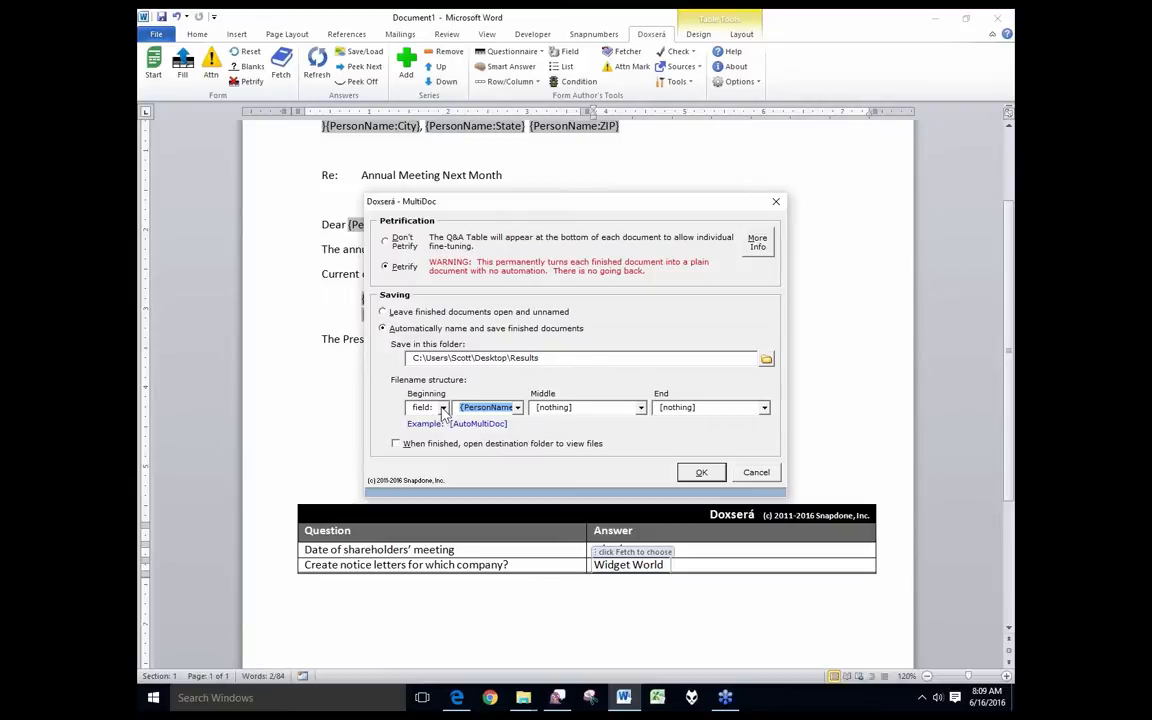
Step: Keep {PersonName} as the beginning of the filenames and generate the petrified letters into the Results folder
left_click(517, 408)
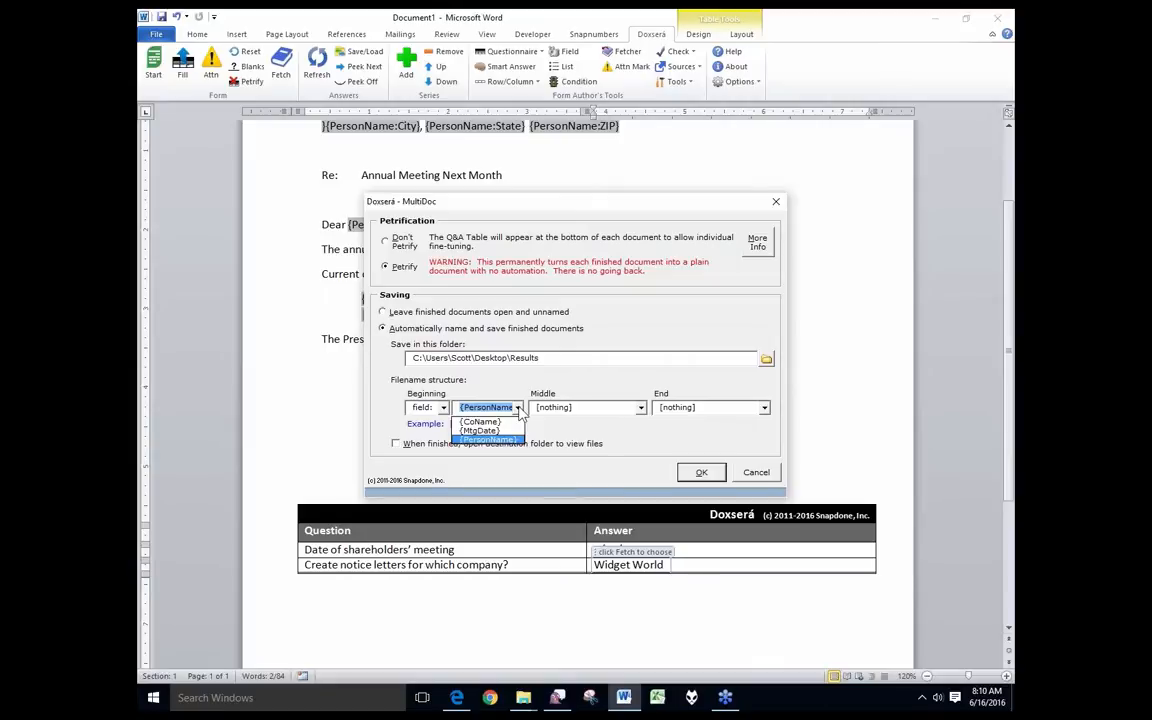
left_click(519, 412)
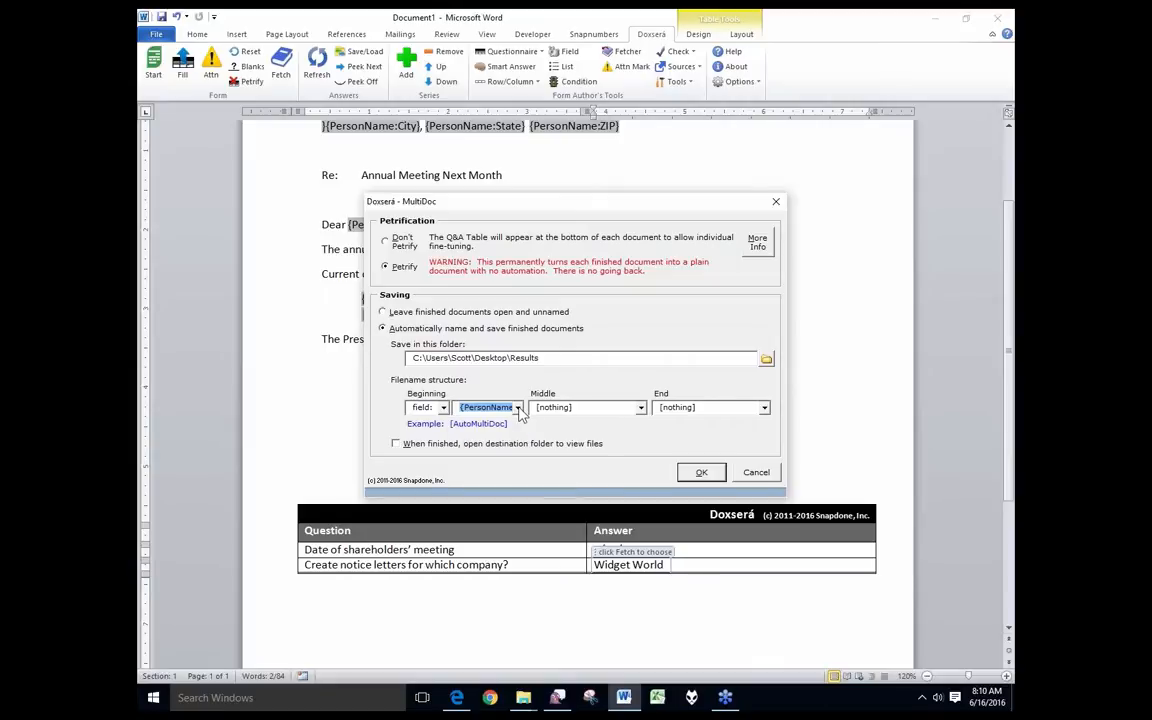
left_click(701, 473)
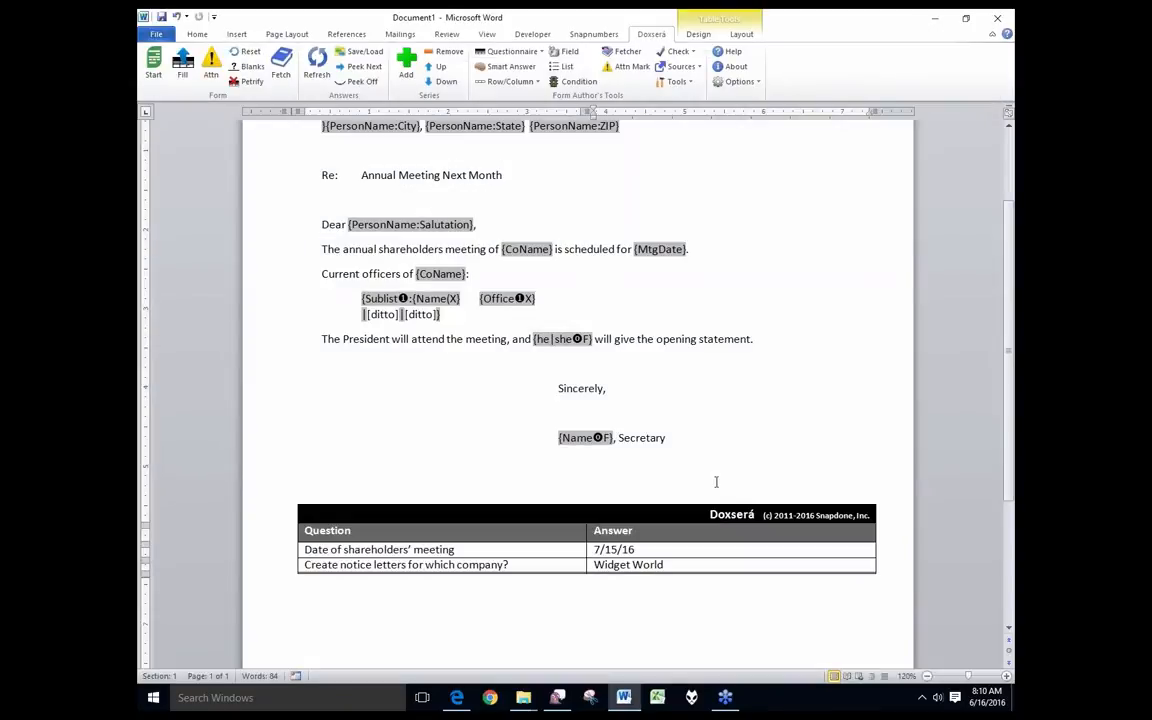
Step: Open the first generated letter from the Results folder, check its recipient name and body text, close it and return to the folder
left_click(938, 20)
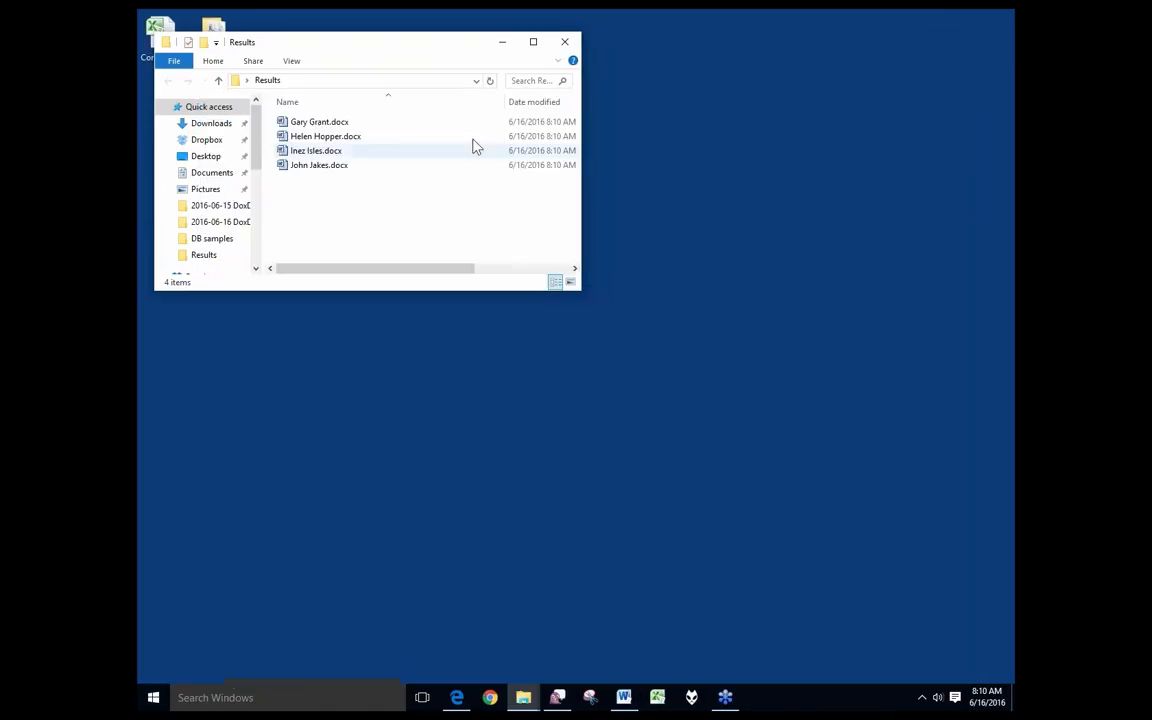
double_click(310, 122)
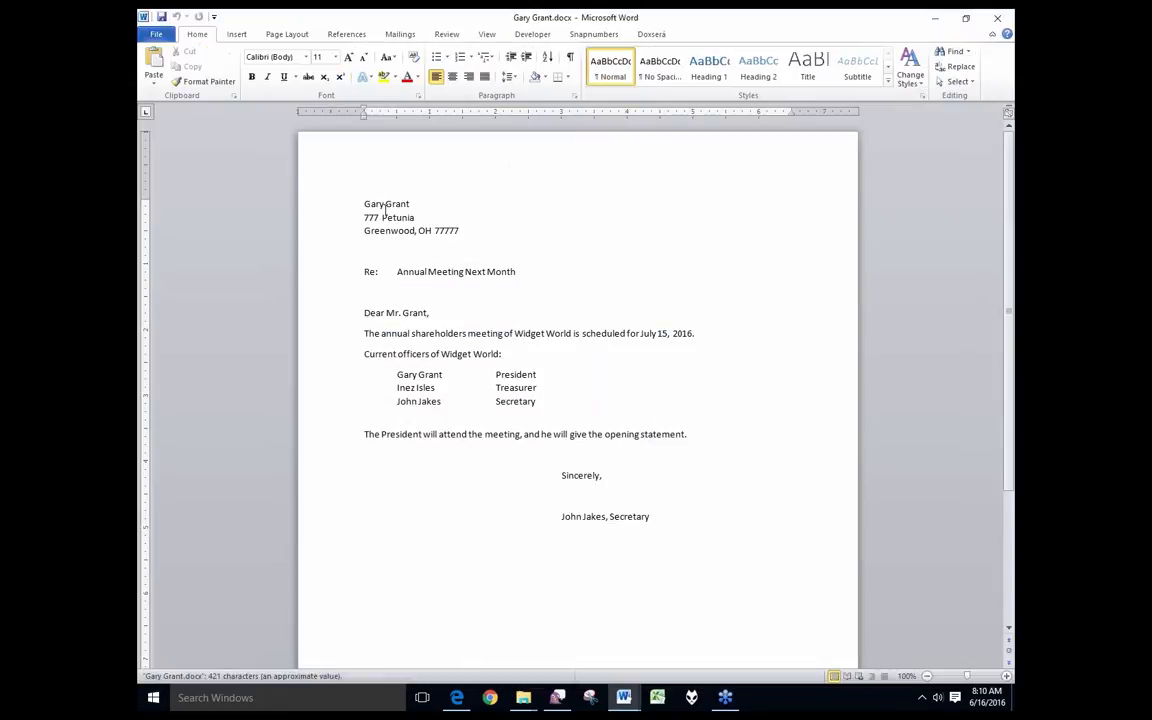
left_click(347, 206)
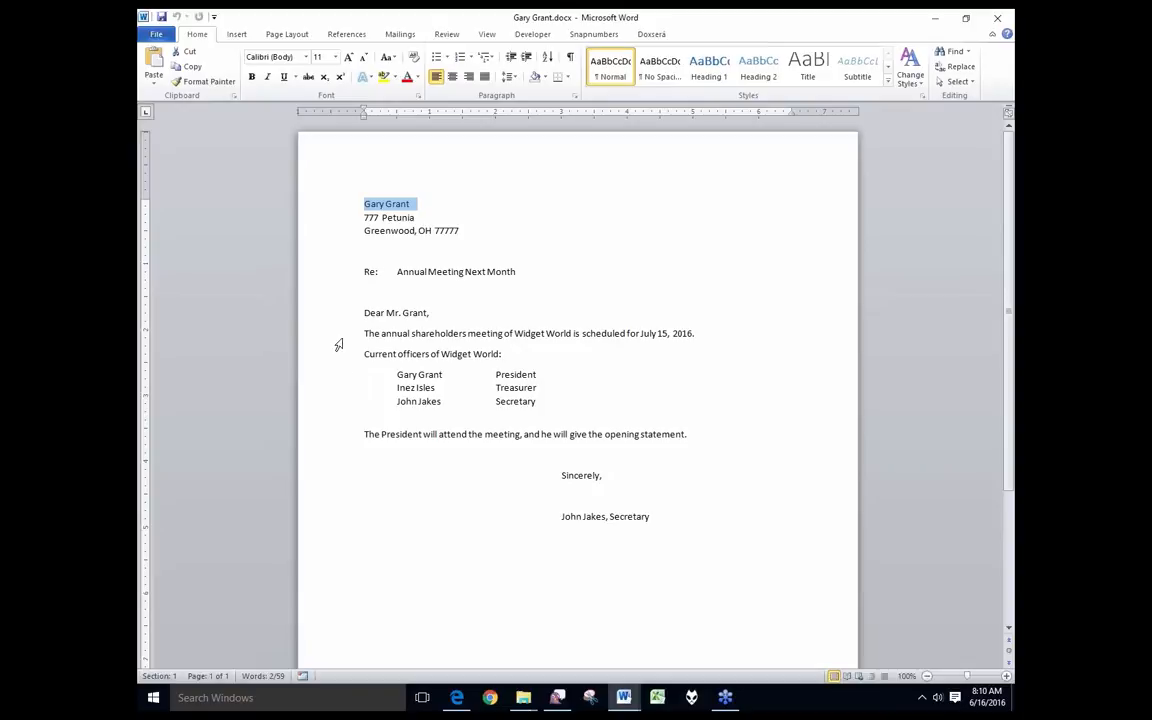
left_click_drag(333, 313, 321, 442)
left_click(451, 316)
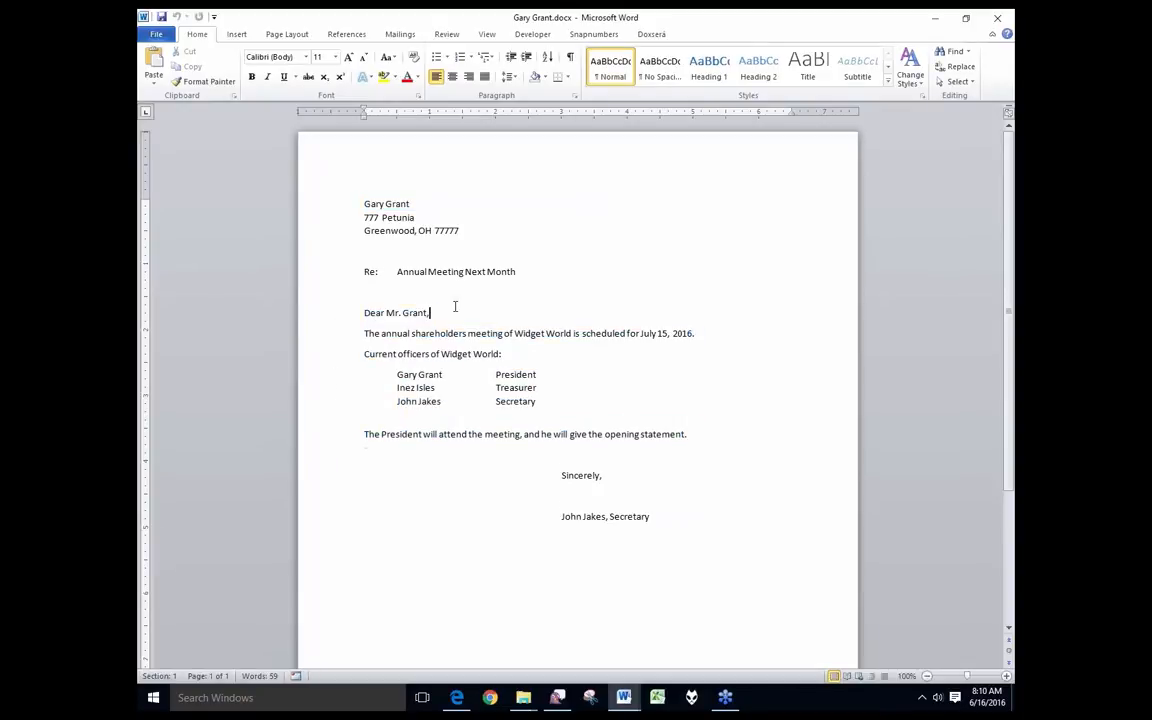
left_click(1004, 17)
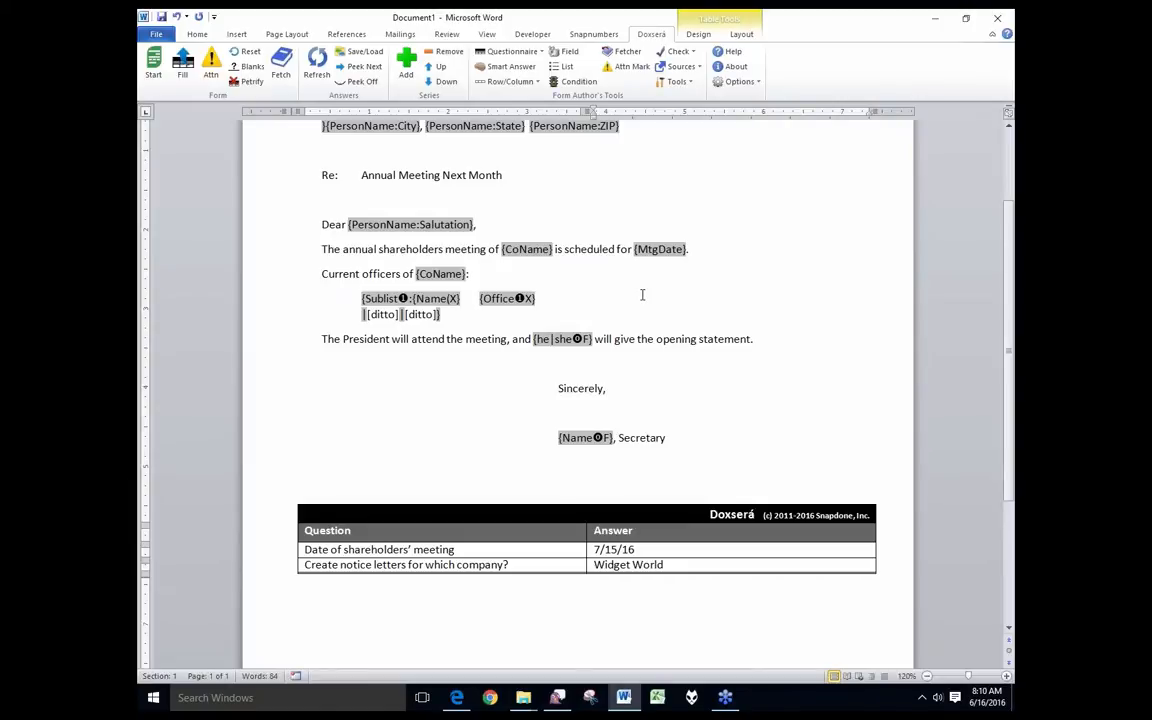
left_click(934, 19)
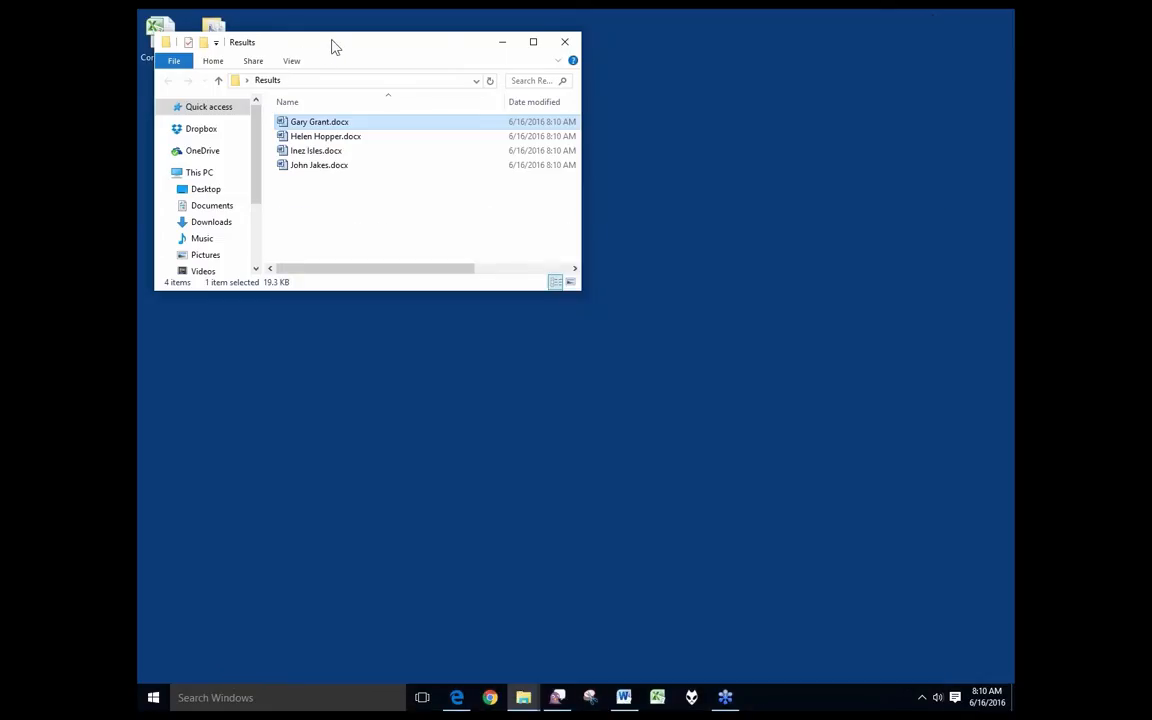
Step: Open the Corporate workbook from the desktop and show its Company sheet
left_click_drag(334, 46, 388, 87)
left_click(172, 45)
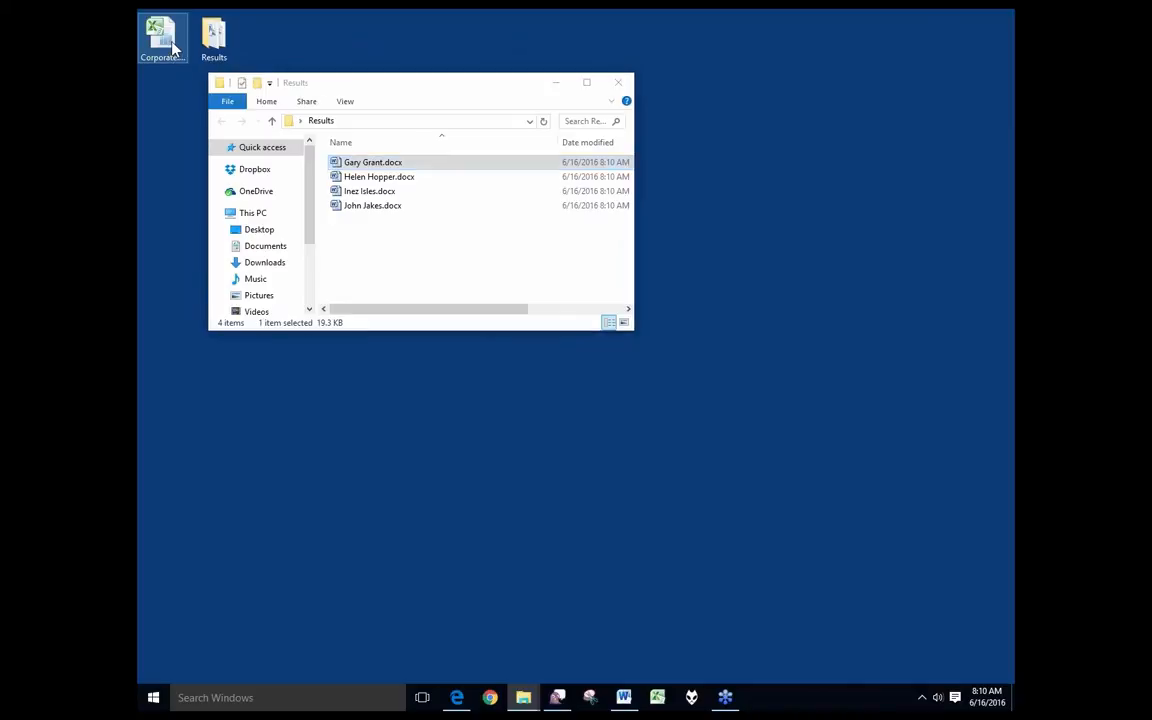
double_click(172, 45)
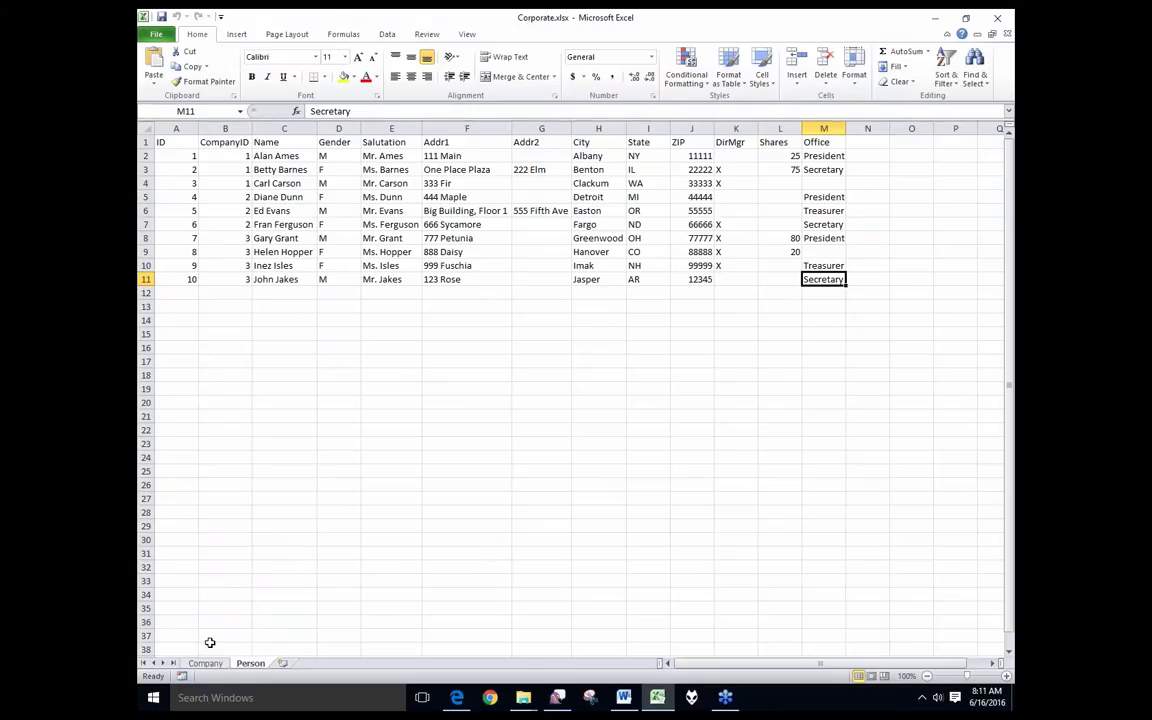
left_click(206, 663)
left_click(229, 236)
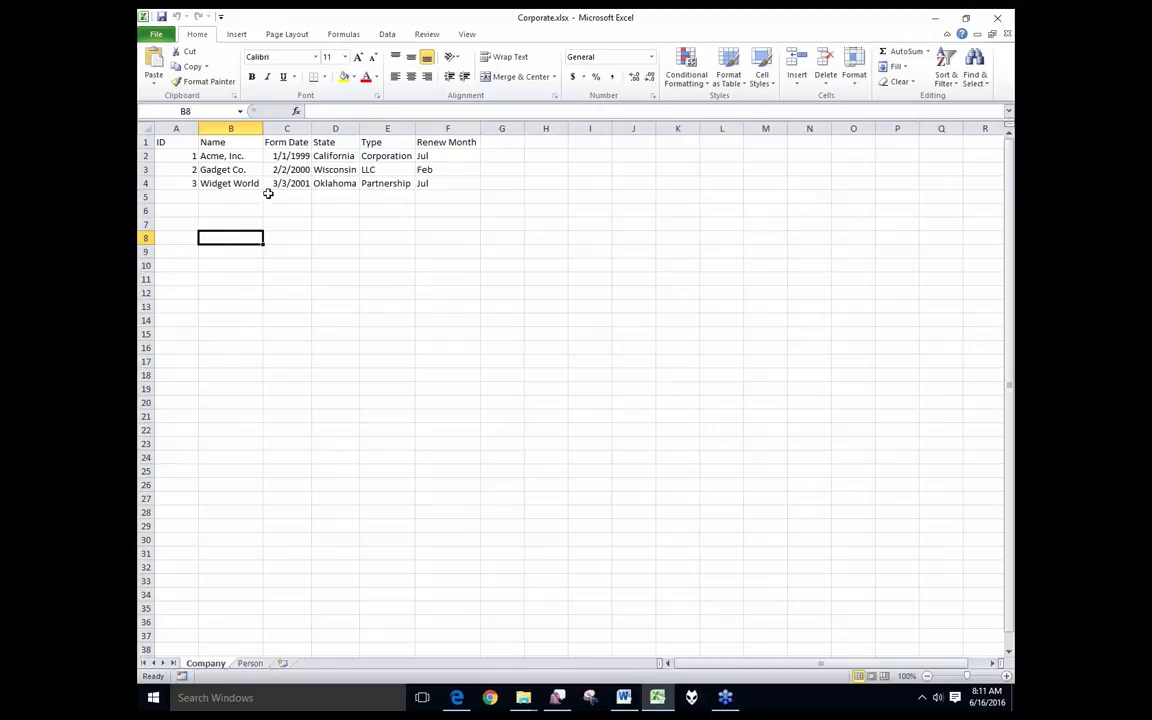
Step: Compare the Acme, Inc. and Widget World rows on the Company sheet, checking their renewal months
left_click(147, 156)
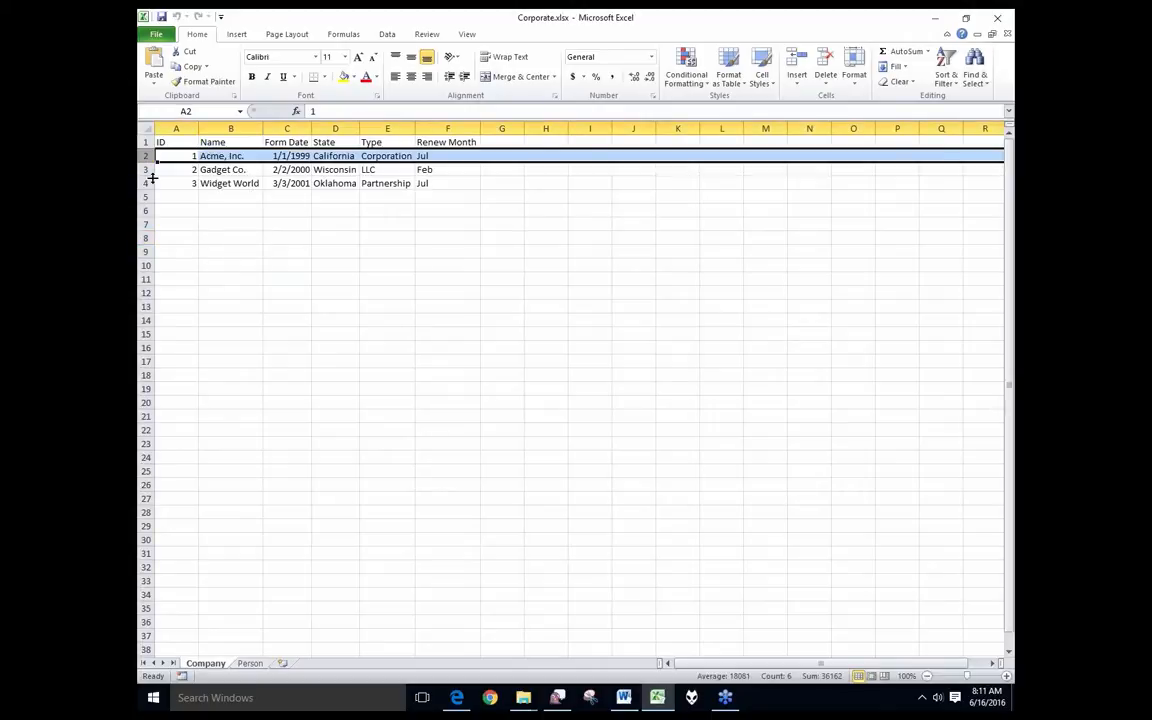
left_click(147, 183)
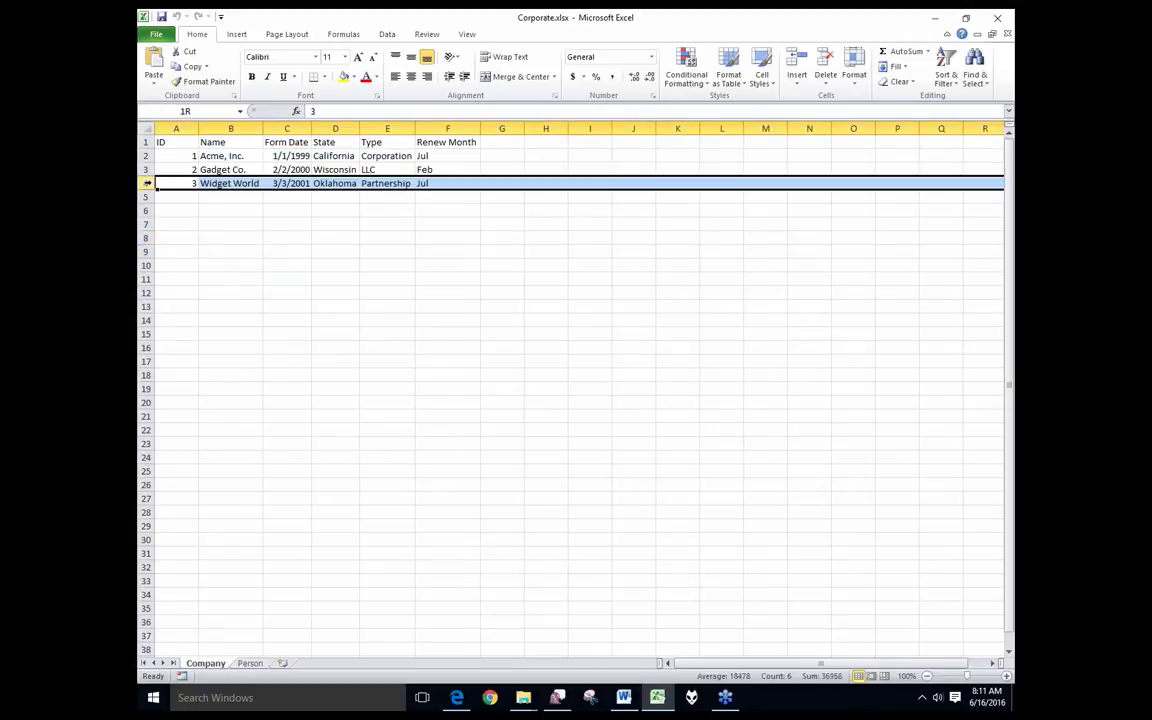
left_click(147, 156)
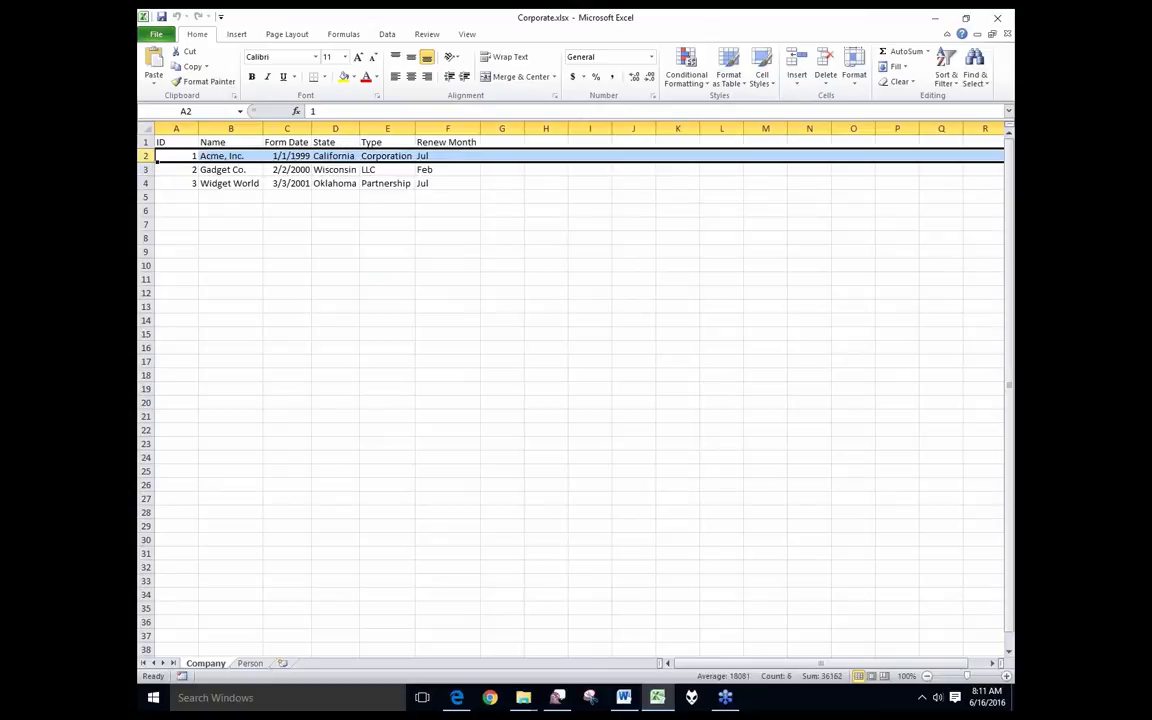
left_click(147, 183)
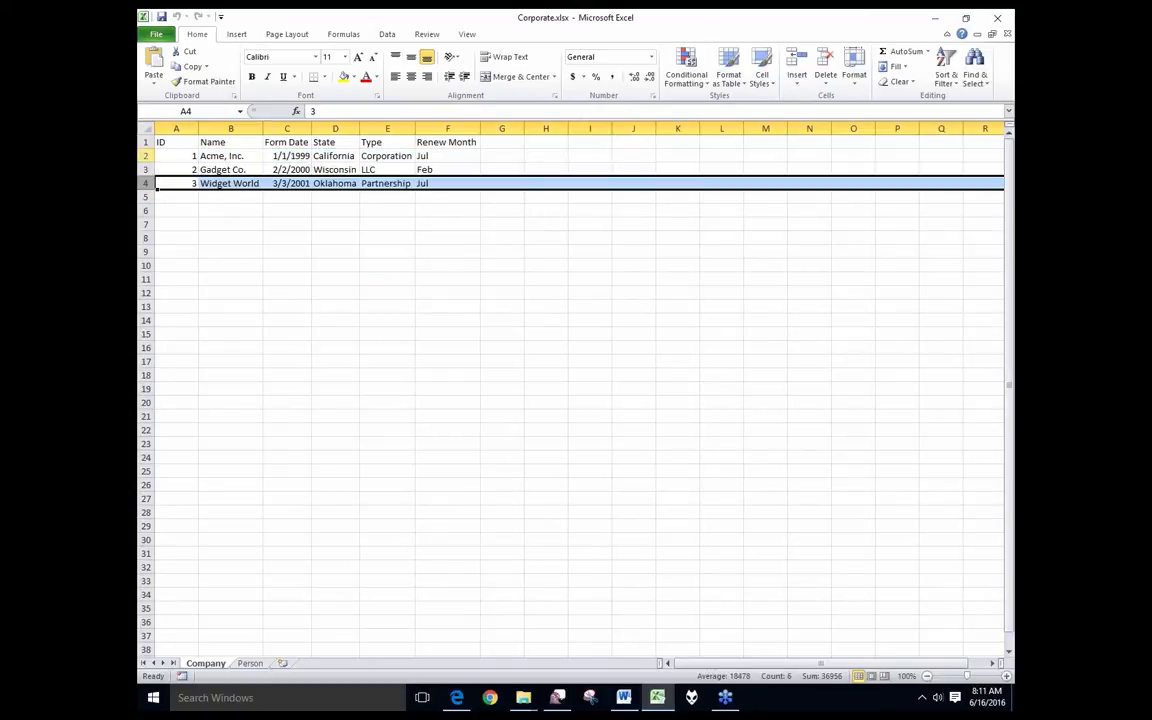
left_click(147, 156)
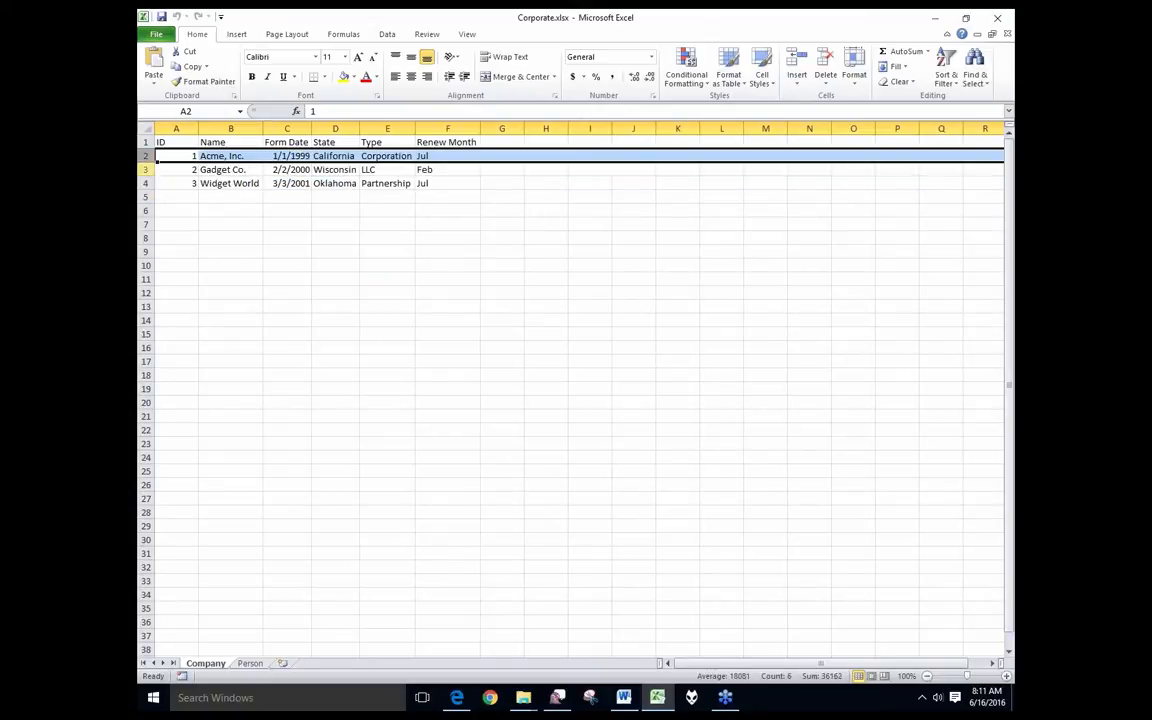
left_click(147, 183)
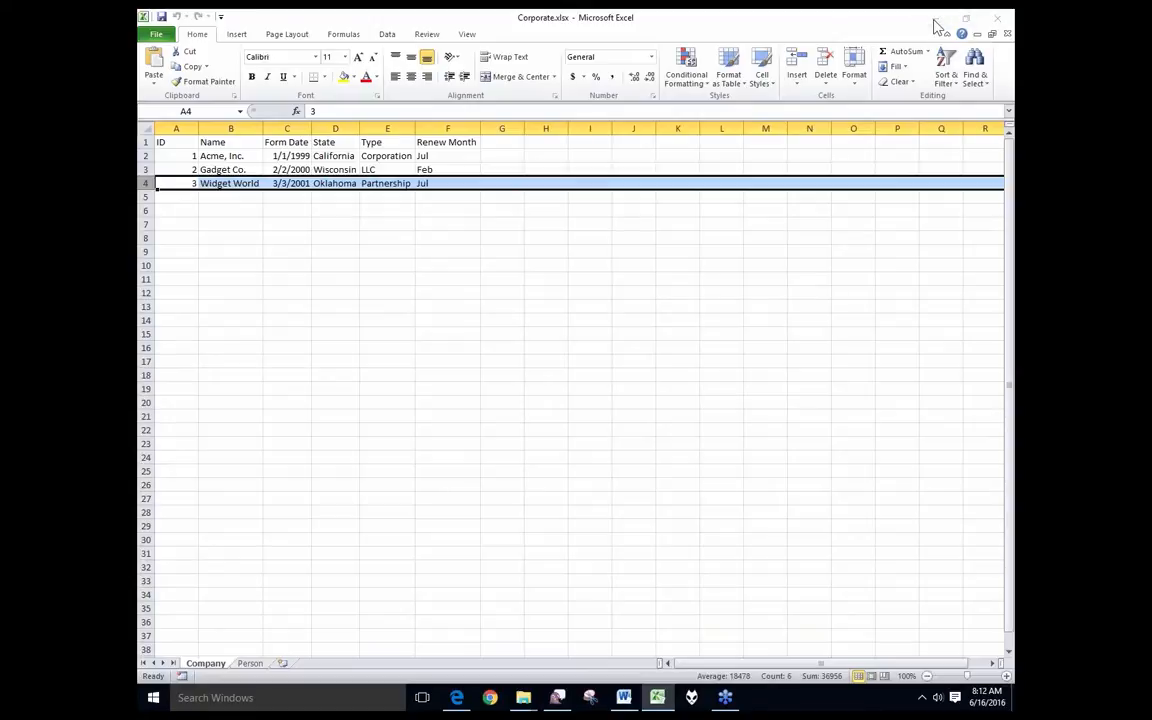
Step: Leave the workbook and delete all the generated letters from the Results folder
left_click(966, 18)
left_click_drag(391, 266, 390, 135)
key("Delete")
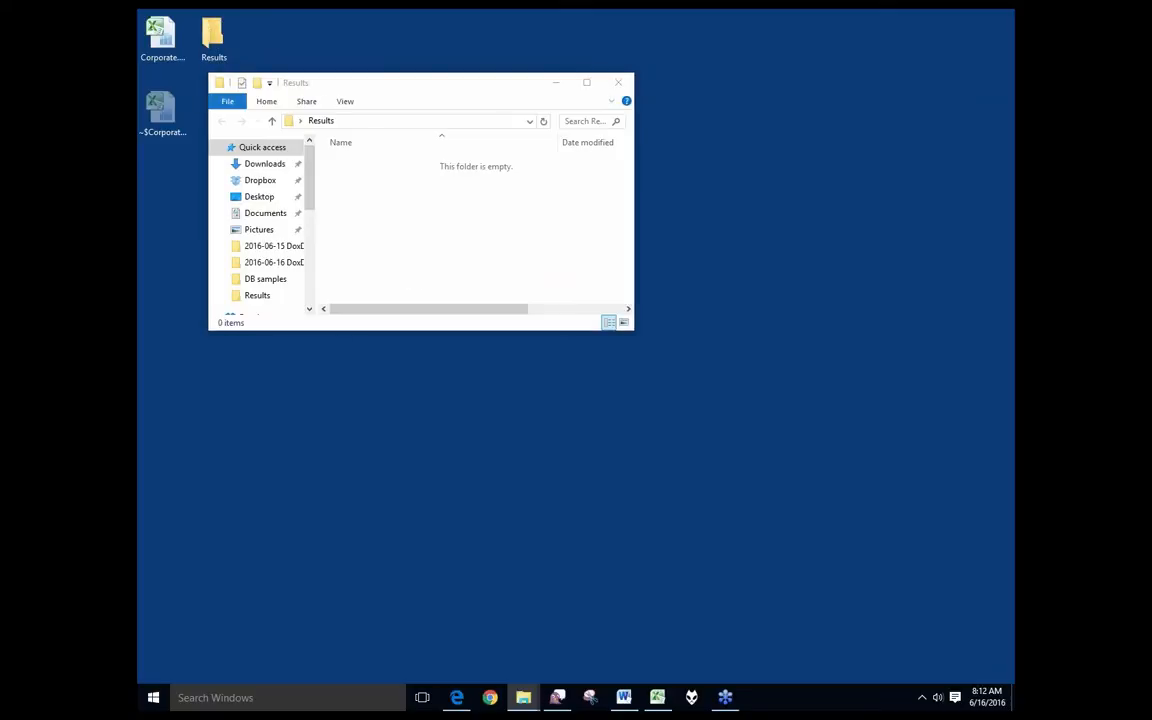
Step: Switch to Word, reduce the next-month meeting letter template to a smaller window, and close Document1 without saving
left_click(624, 697)
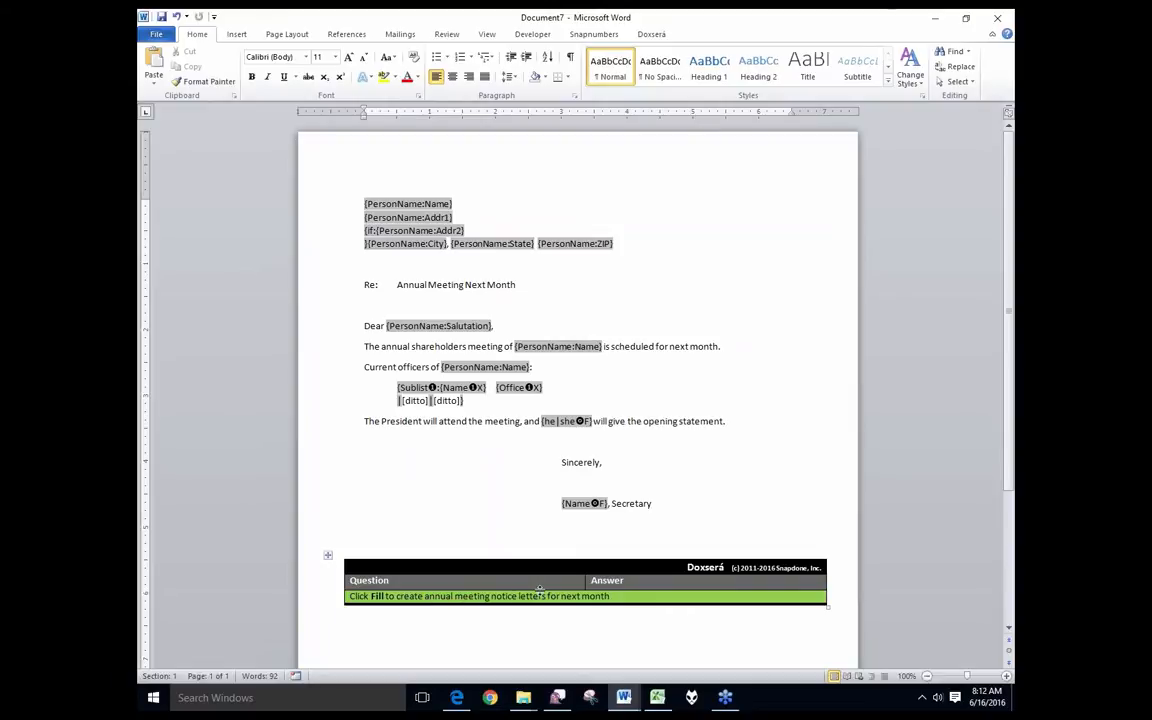
scroll(578, 400, "up", 1)
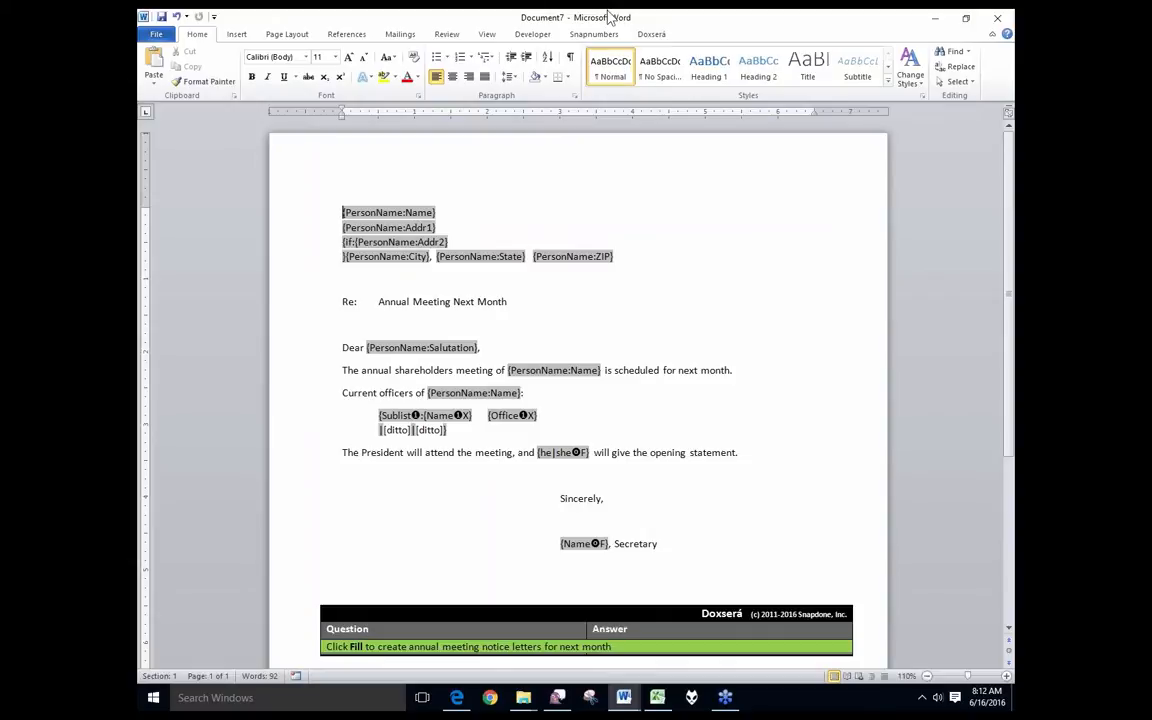
left_click_drag(610, 20, 652, 221)
left_click(997, 20)
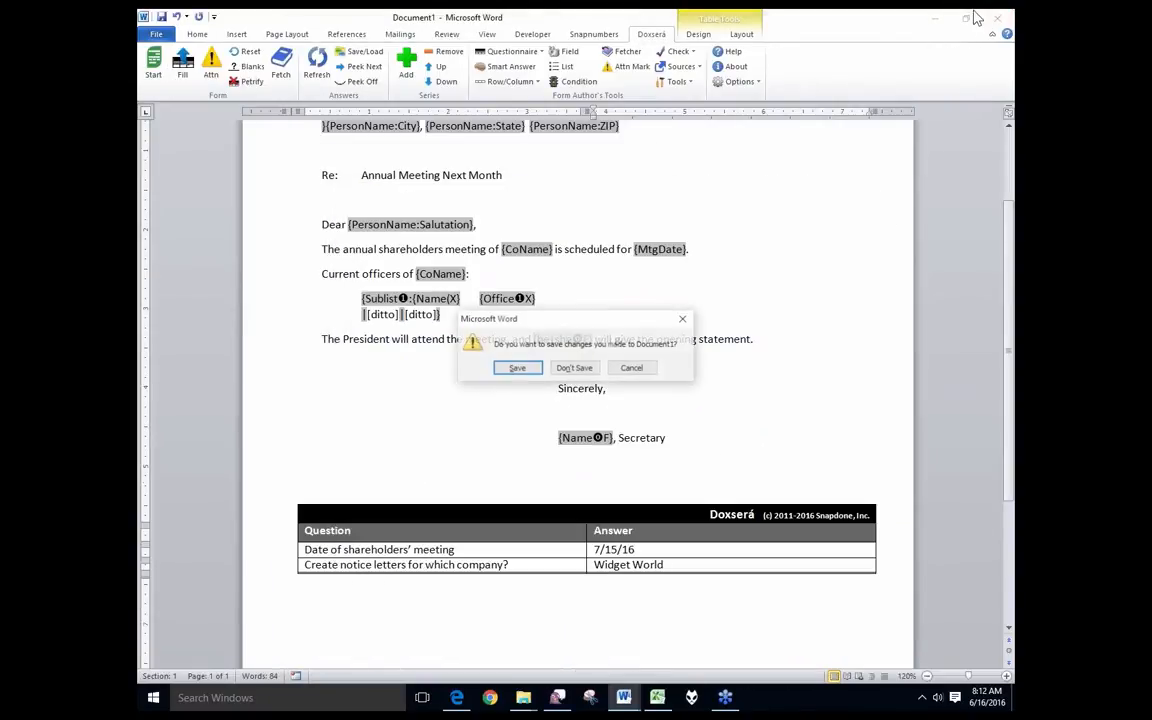
left_click(575, 369)
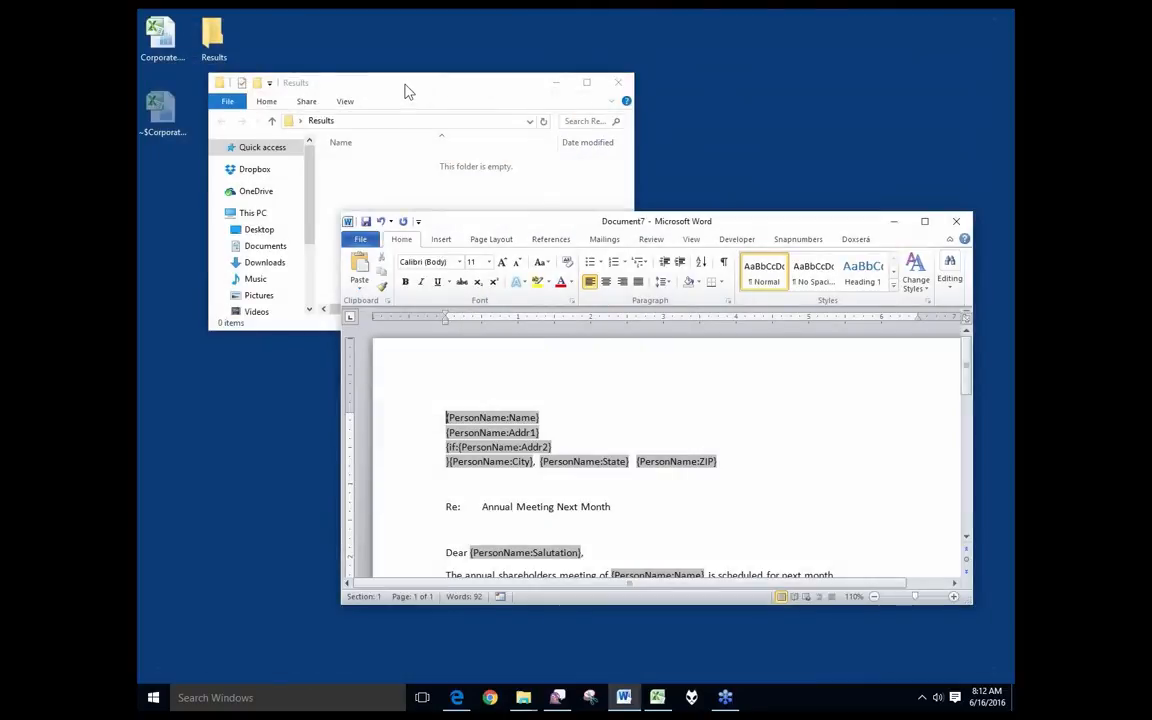
Step: Arrange the Results folder and the next-month letter template so that both windows can be watched together
left_click_drag(406, 92, 353, 41)
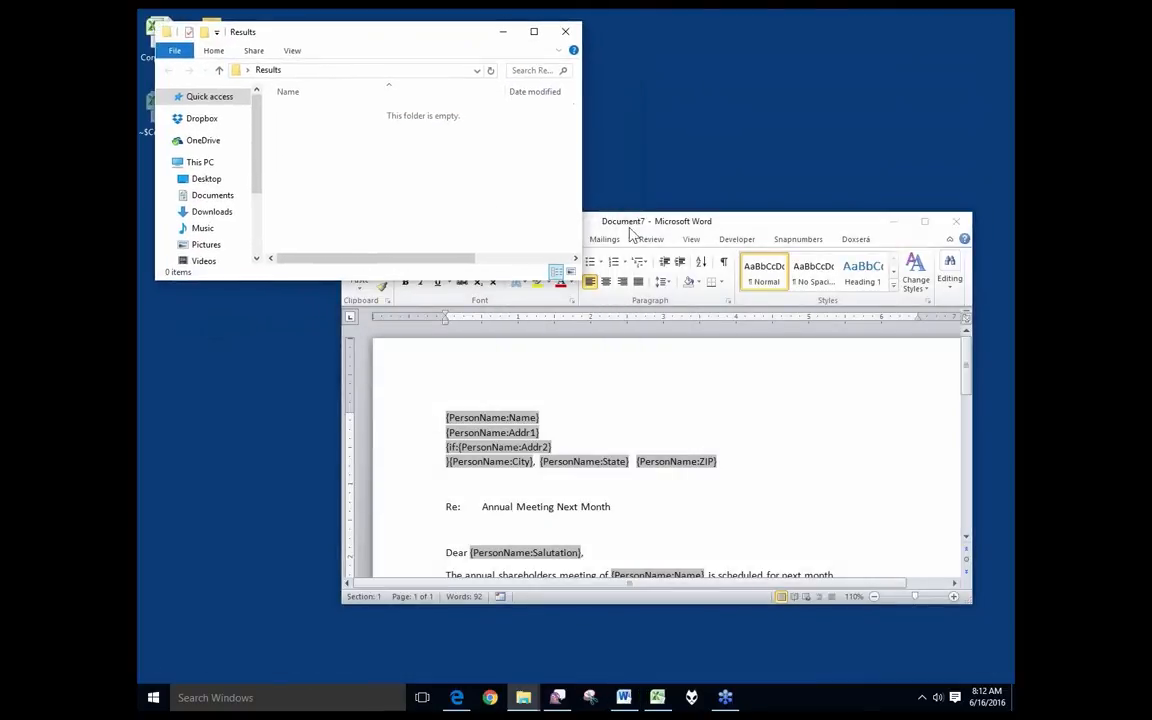
left_click(711, 224)
left_click_drag(711, 224, 682, 239)
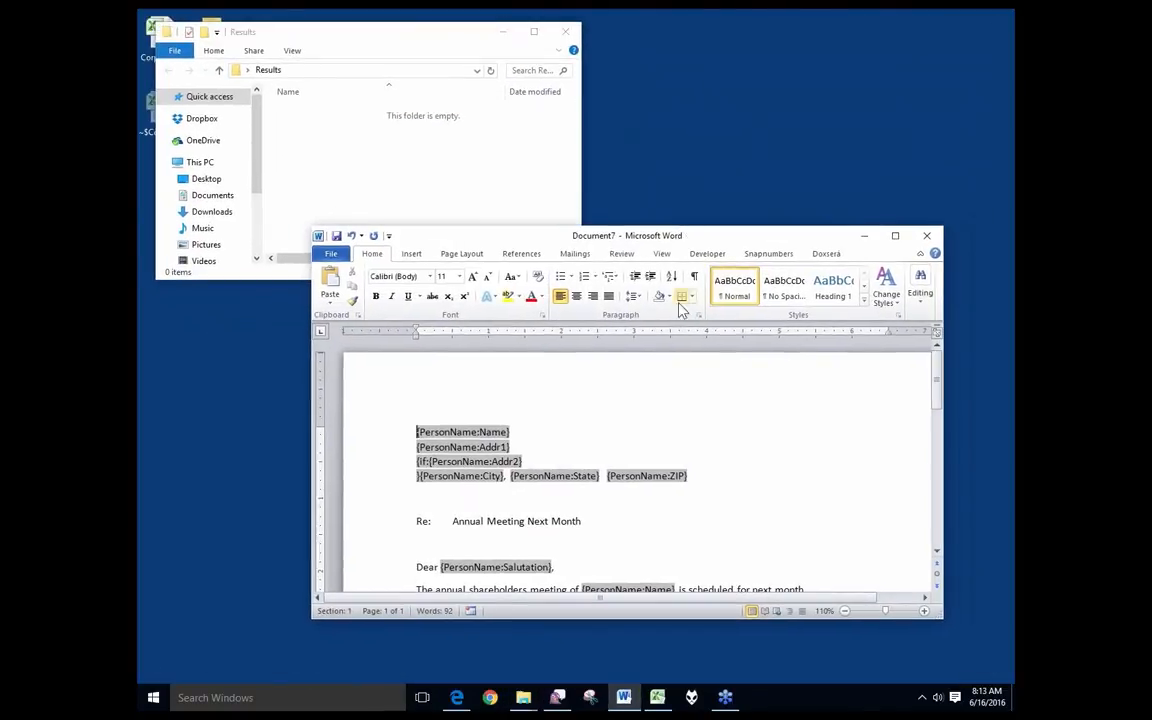
Step: Fill the next-month letter template and select every listed Acme, Inc. and Widget World person as a MultiDoc recipient
scroll(677, 428, "down", 5)
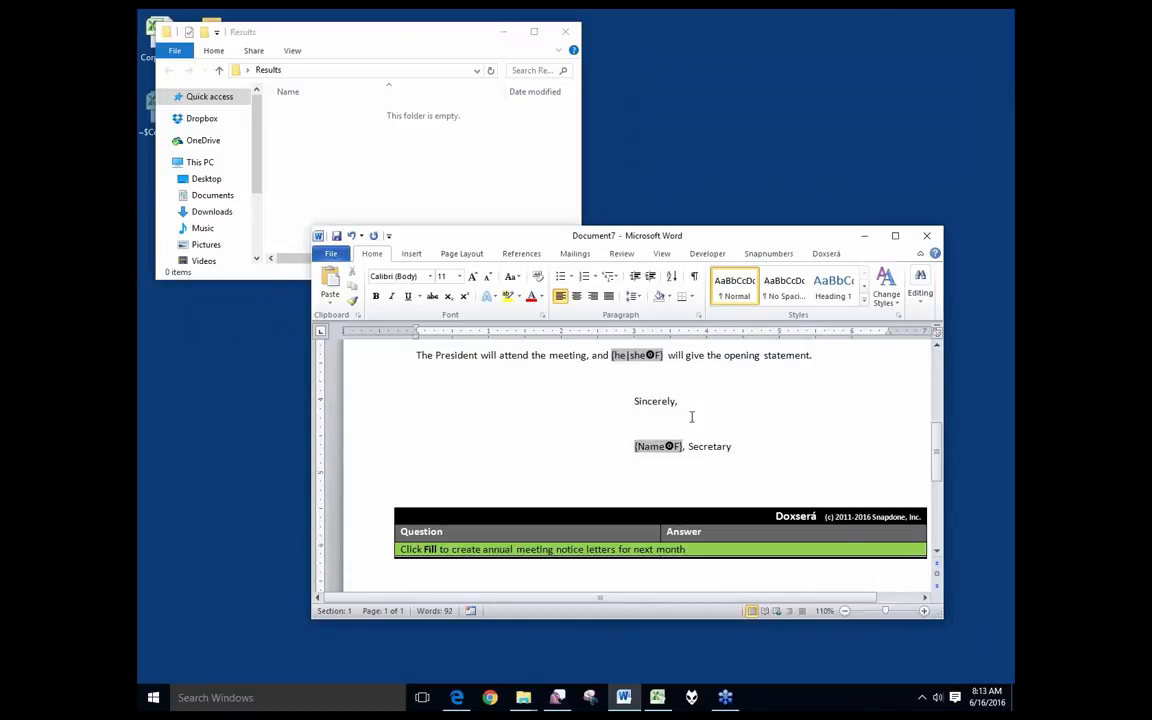
left_click(818, 256)
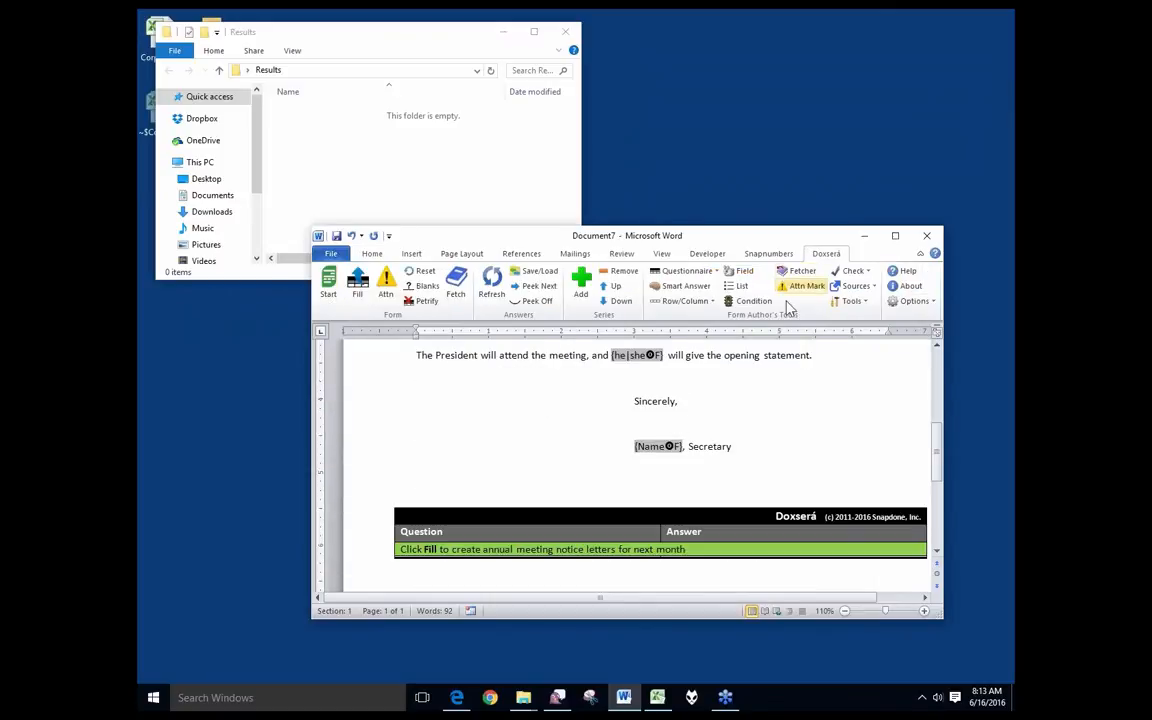
left_click(364, 291)
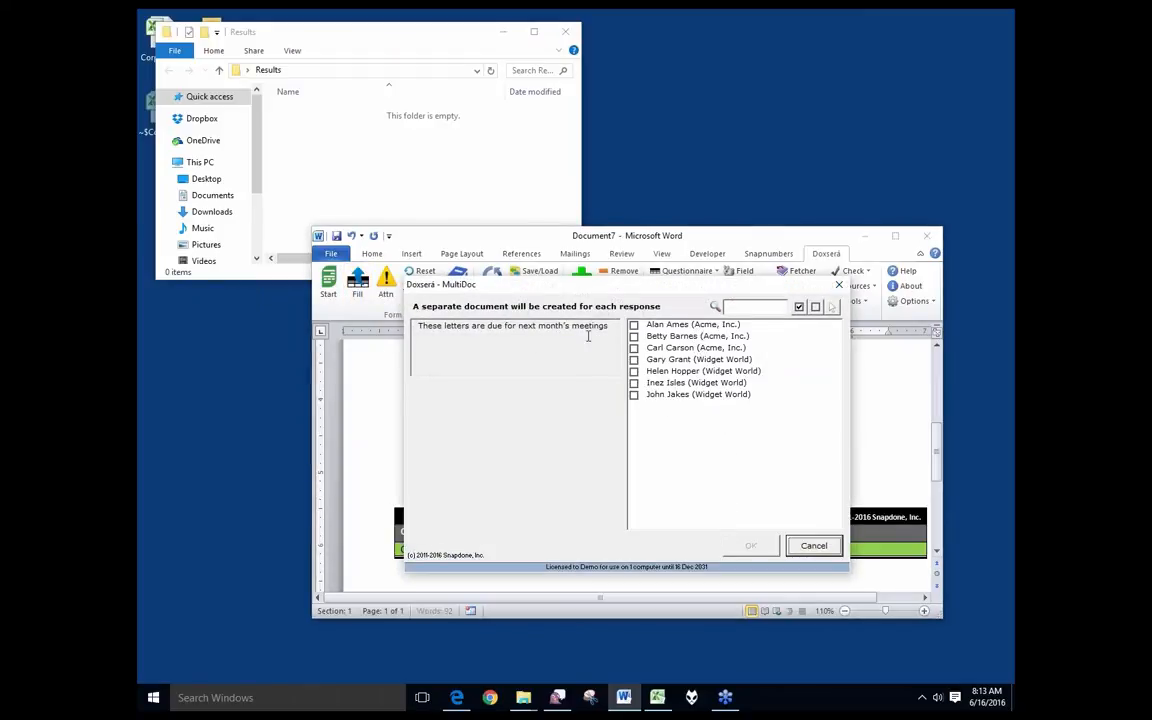
left_click_drag(608, 327, 416, 327)
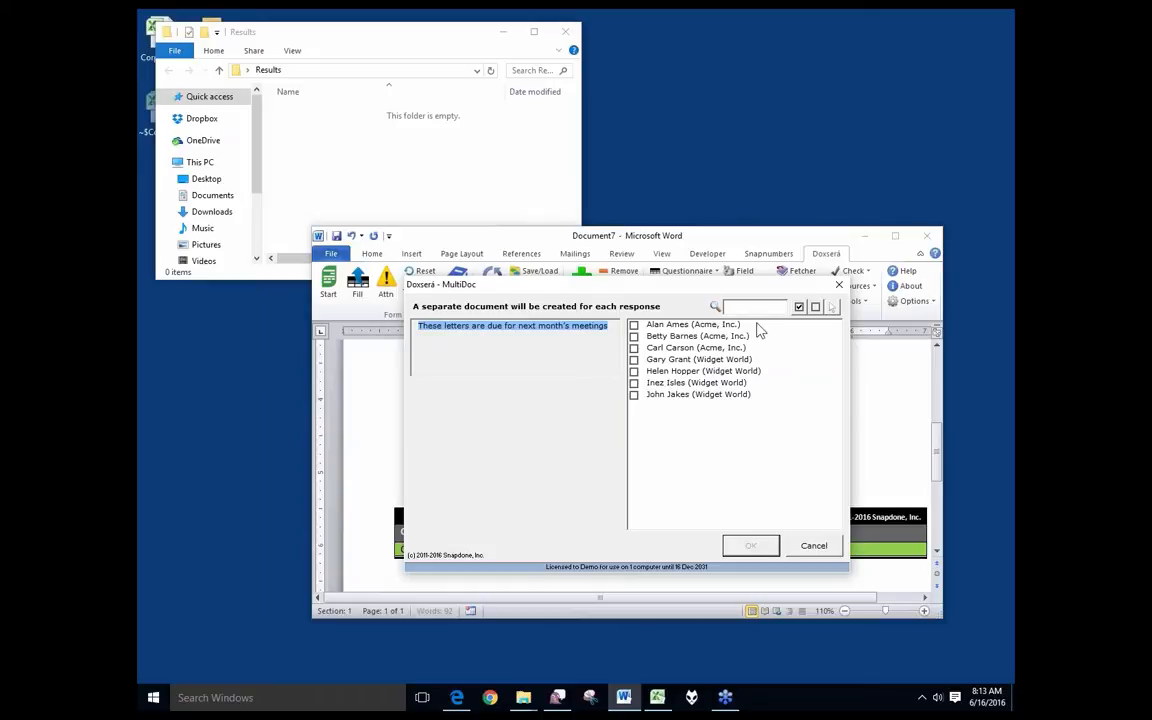
left_click(799, 308)
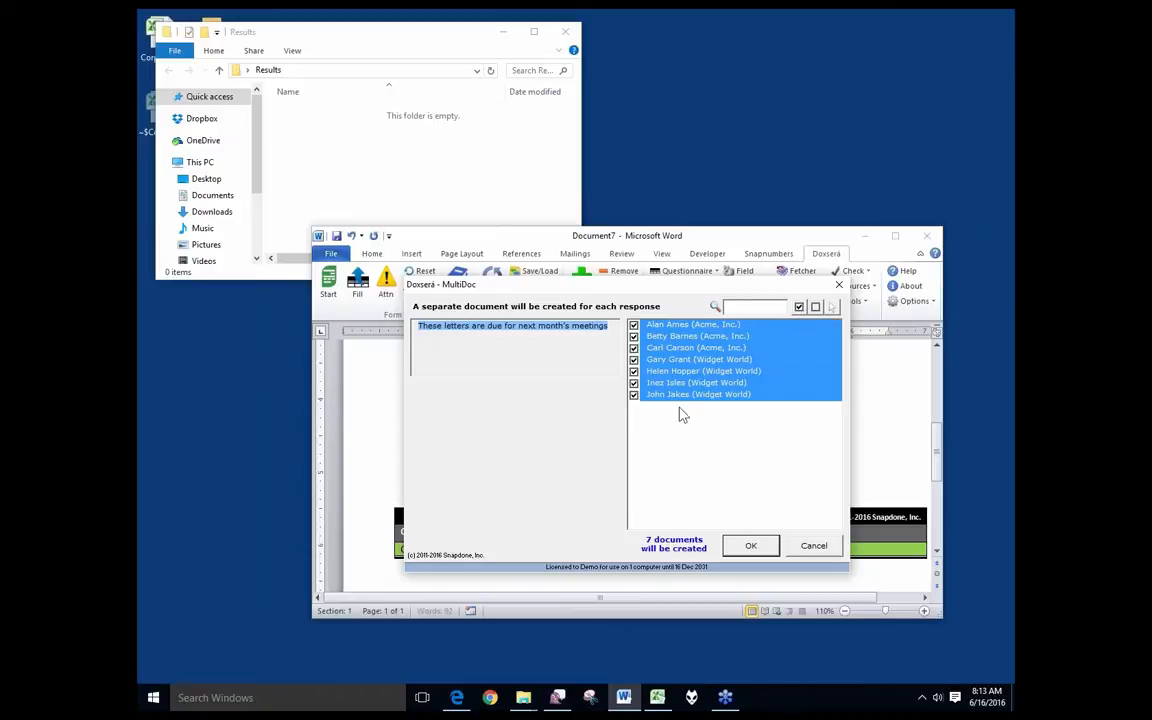
left_click(752, 545)
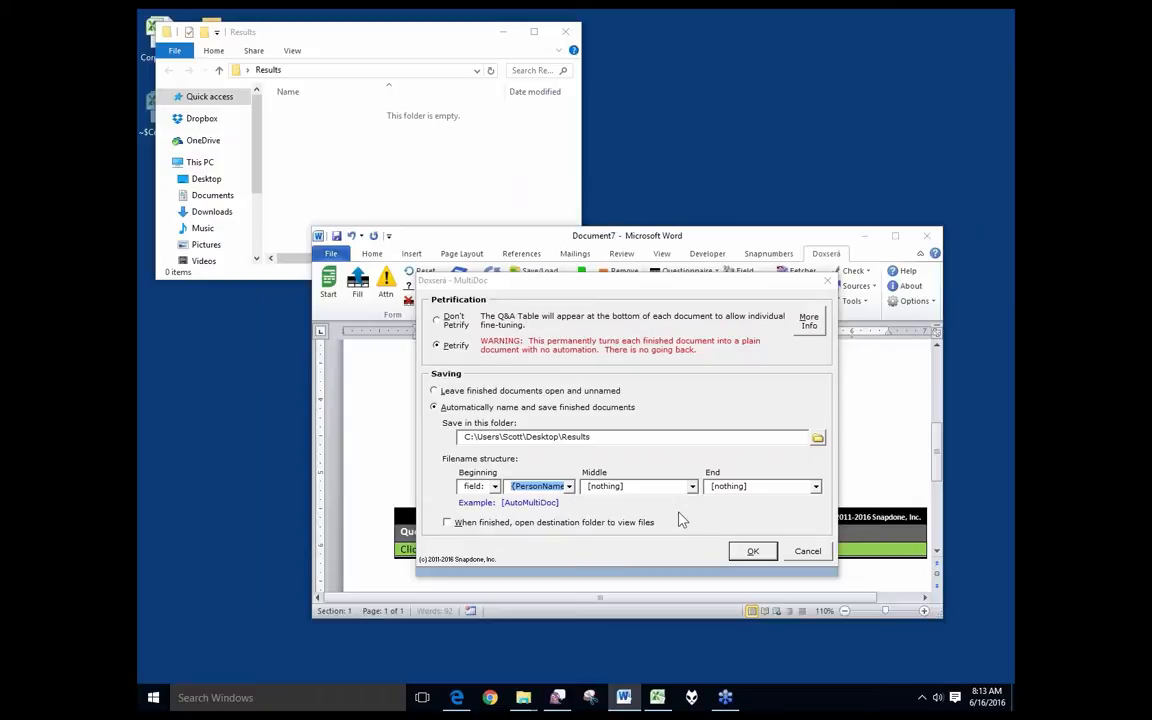
Step: Keep {PersonName} as the filename beginning and generate the petrified next-month letters into the Results folder
left_click(569, 487)
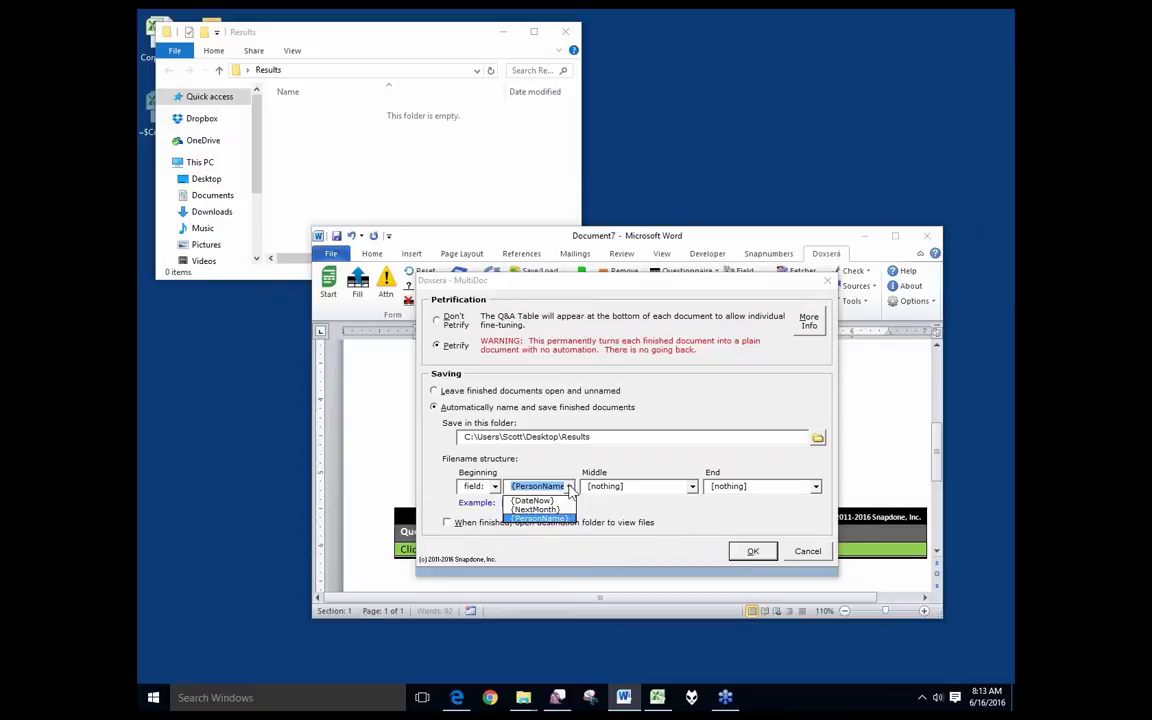
left_click(570, 488)
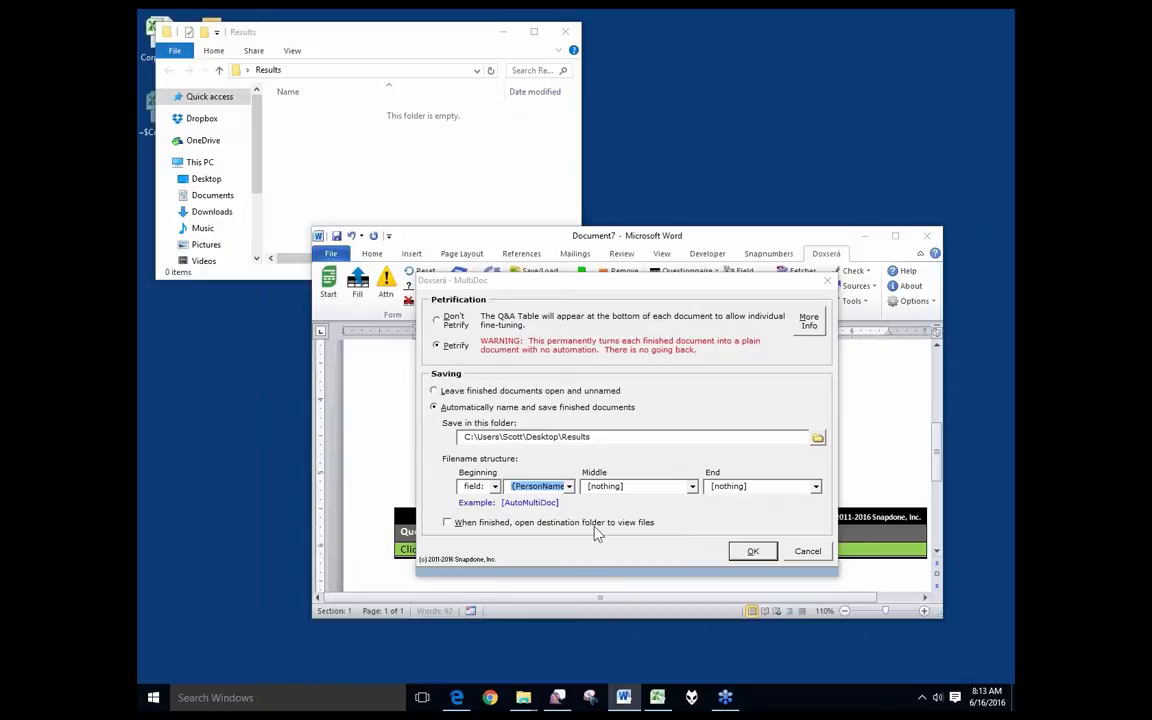
left_click(753, 551)
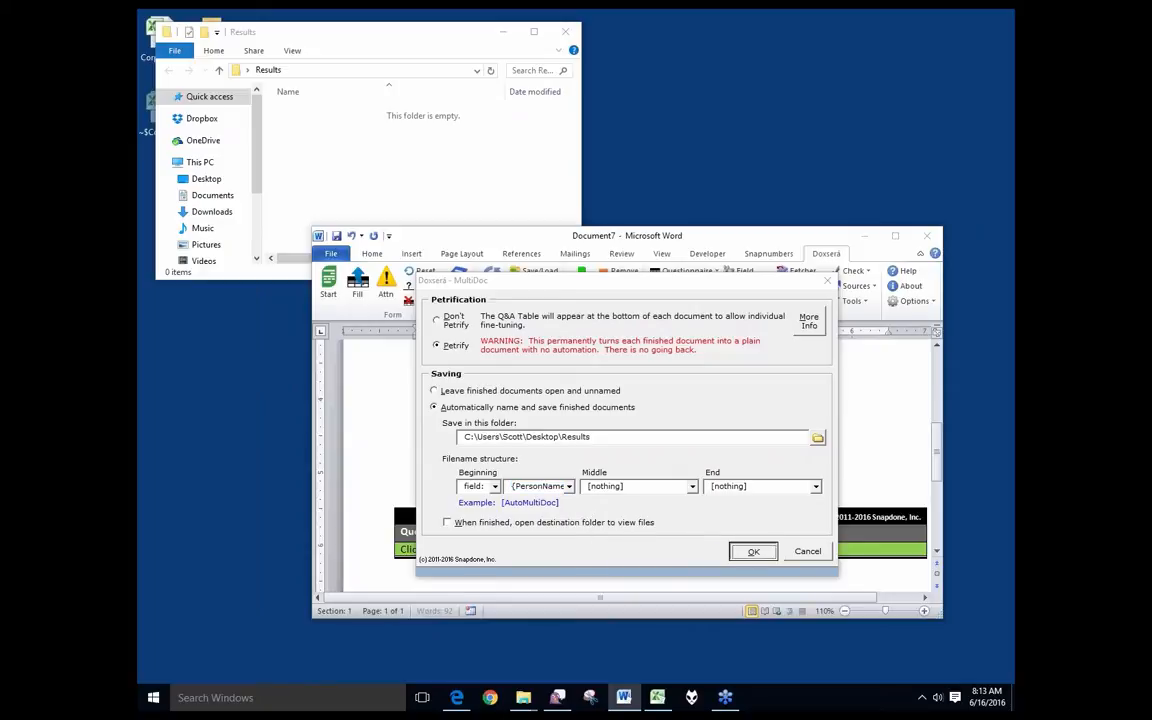